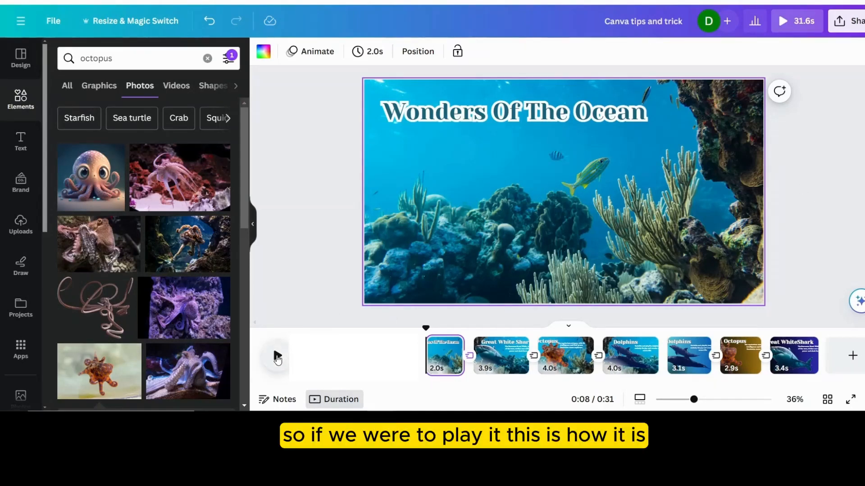
# - Play the finished ocean video from its title page to preview the animation
pyautogui.click(277, 357)
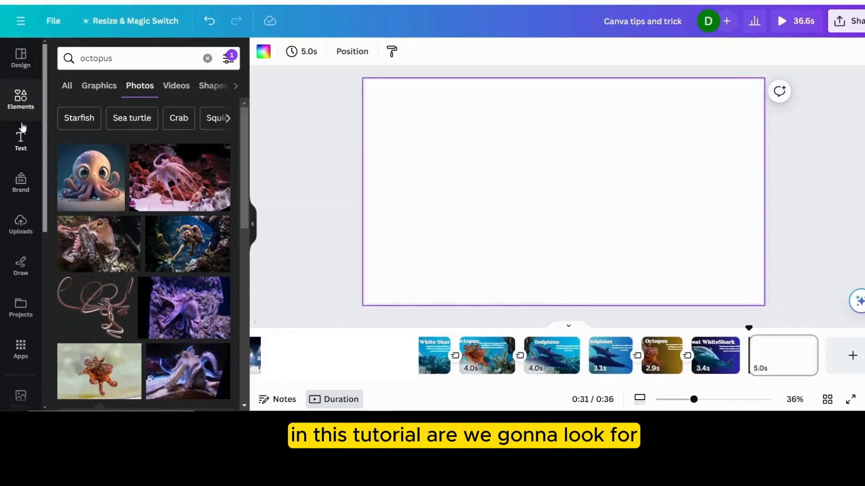
# - Search the elements library for "underwater" and show all photo results
pyautogui.click(24, 103)
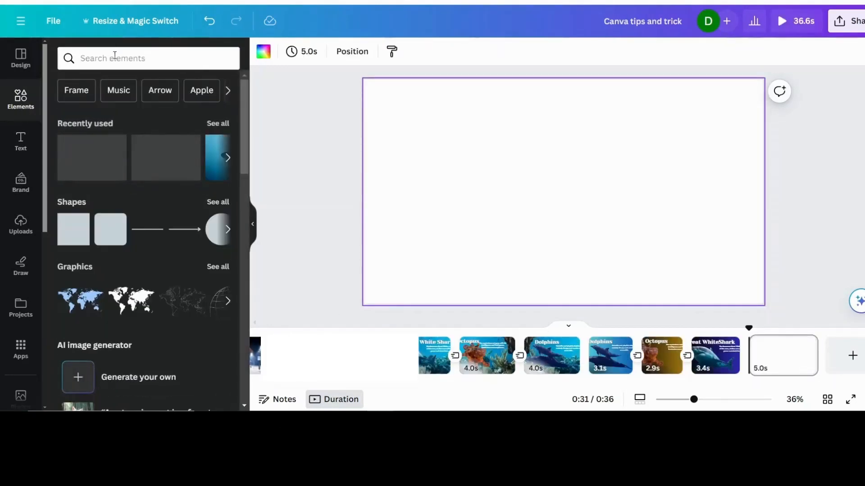
pyautogui.click(114, 58)
pyautogui.write('under')
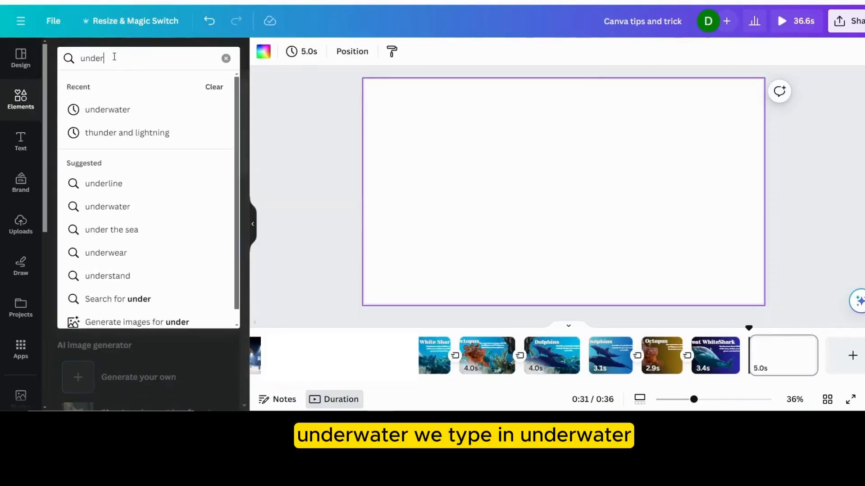
pyautogui.write('water')
pyautogui.press('Return')
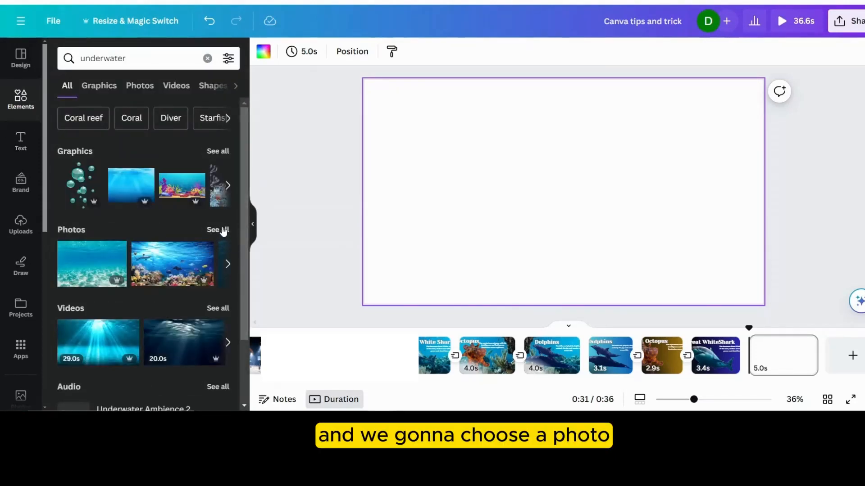
pyautogui.click(221, 230)
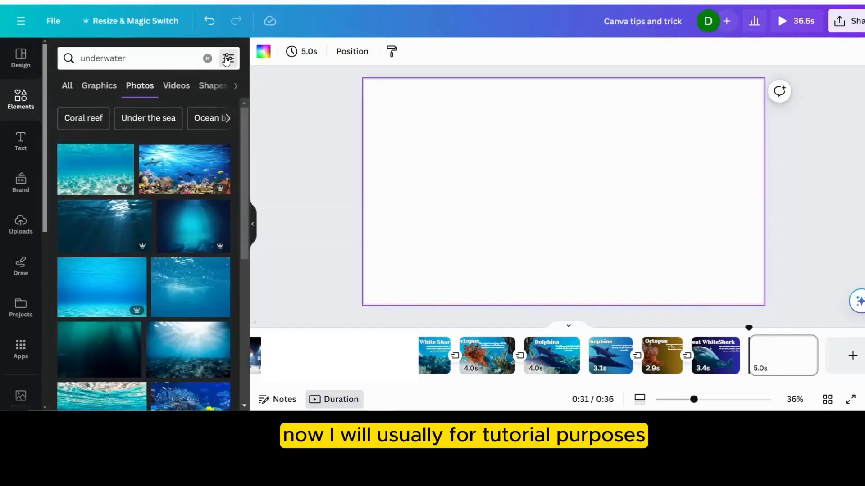
# - Filter the underwater photo results to free images only
pyautogui.click(227, 60)
pyautogui.scroll(-2, 83, 265)
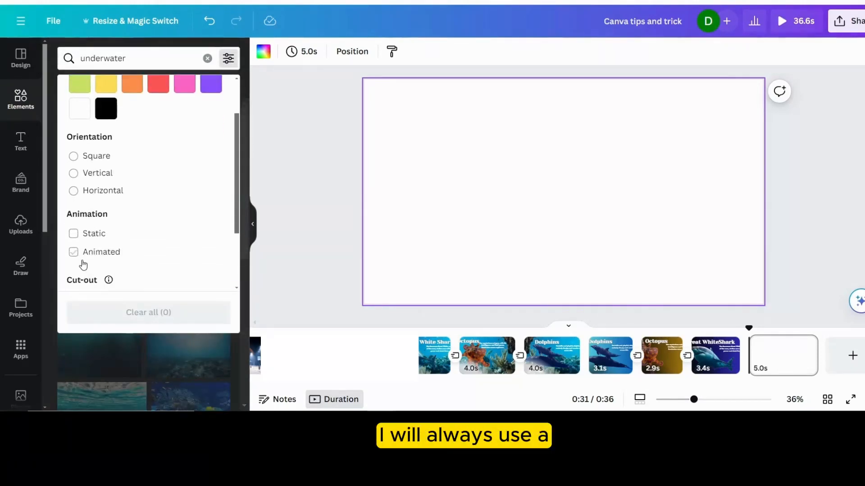
pyautogui.scroll(-2, 73, 282)
pyautogui.click(73, 289)
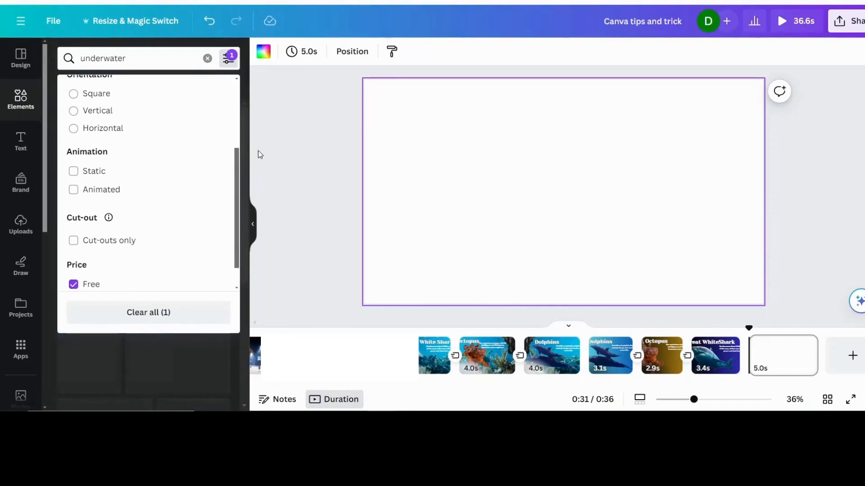
pyautogui.click(260, 154)
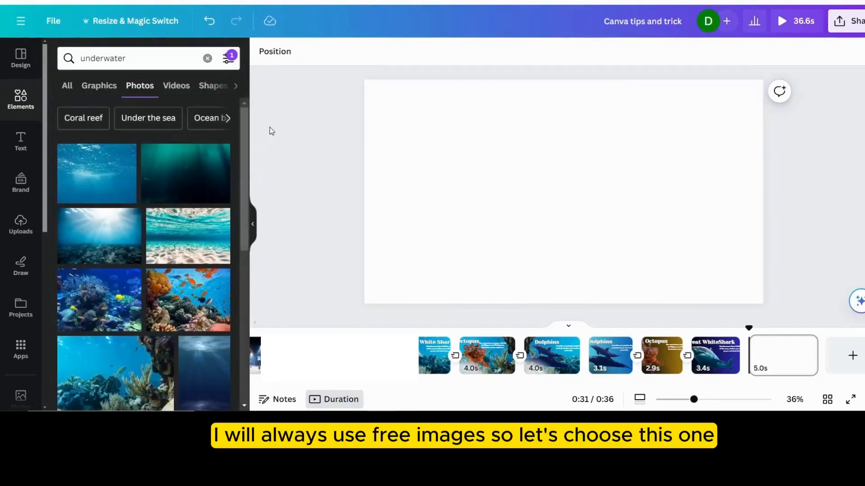
# - Place the coral reef photo with the yellow fish on the blank page and enlarge it to cover the whole page
pyautogui.moveTo(546, 210); pyautogui.dragTo(482, 191)
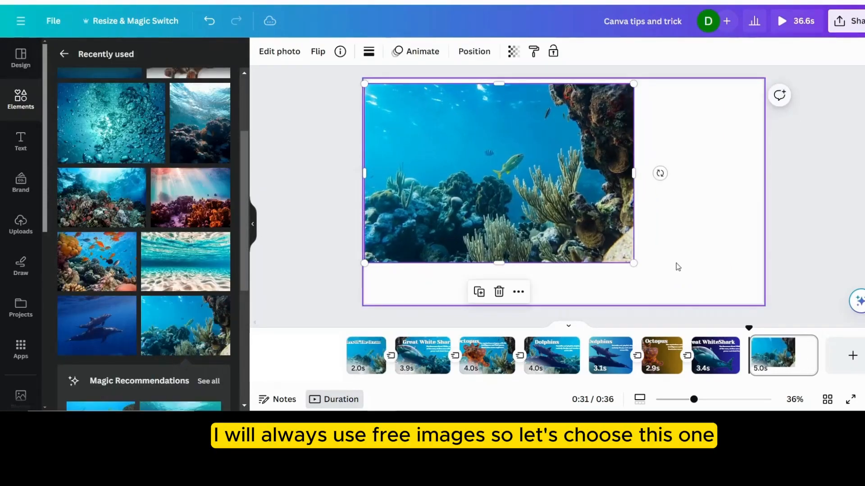
pyautogui.moveTo(633, 263); pyautogui.dragTo(788, 303)
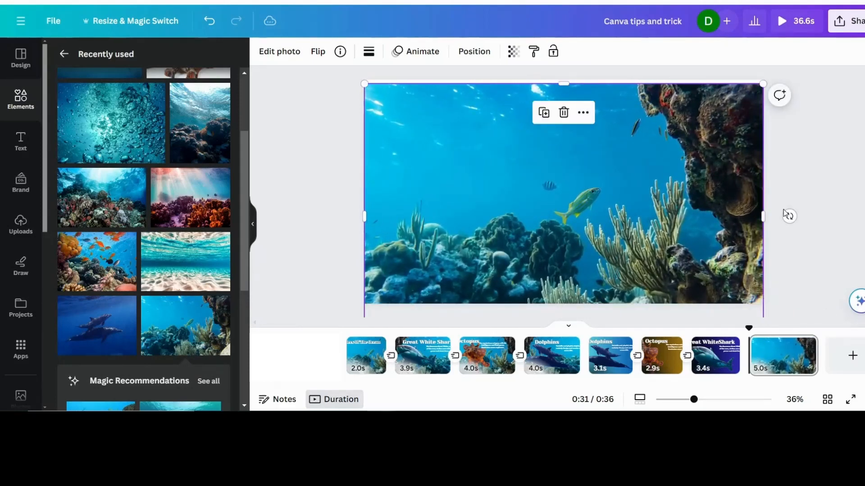
pyautogui.click(823, 170)
pyautogui.moveTo(523, 166); pyautogui.dragTo(503, 152)
pyautogui.click(839, 135)
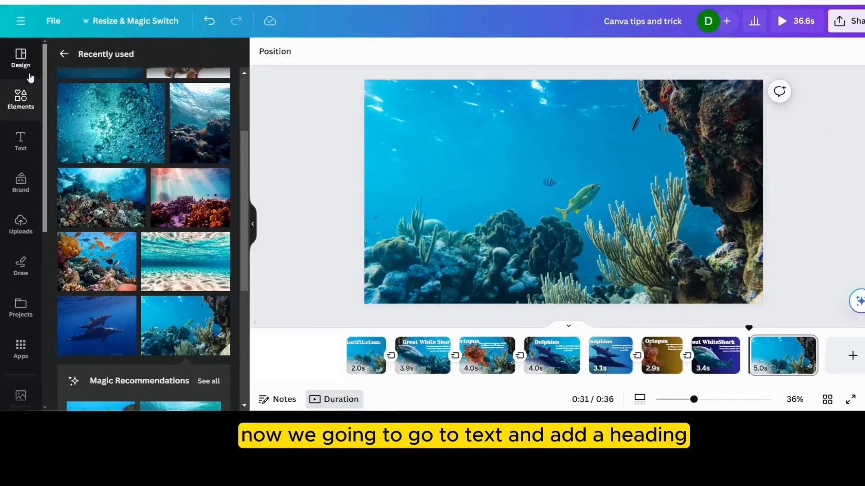
# - Add a heading reading "Wonders Of The Ocean" and place it near the upper edge of the page
pyautogui.click(19, 153)
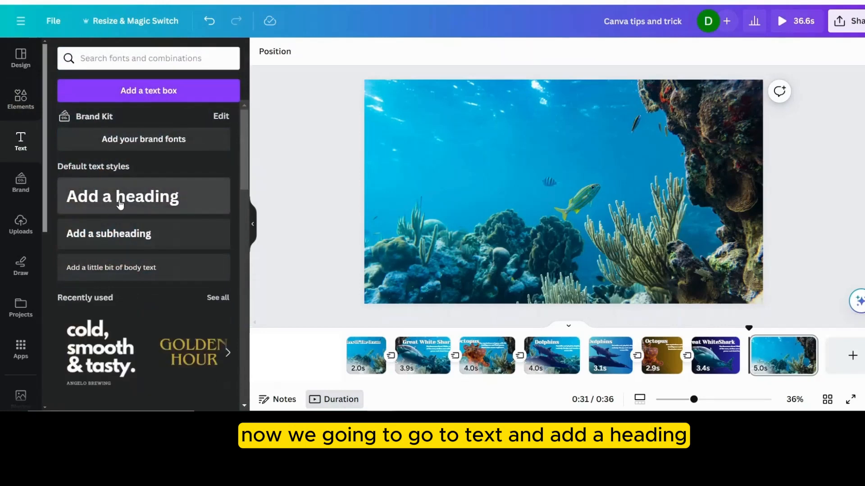
pyautogui.click(121, 200)
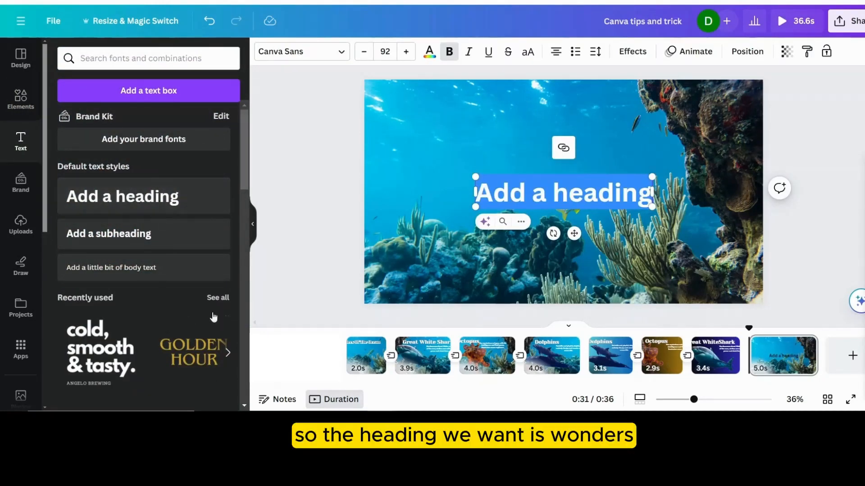
pyautogui.click(779, 355)
pyautogui.click(576, 193)
pyautogui.doubleClick(576, 192)
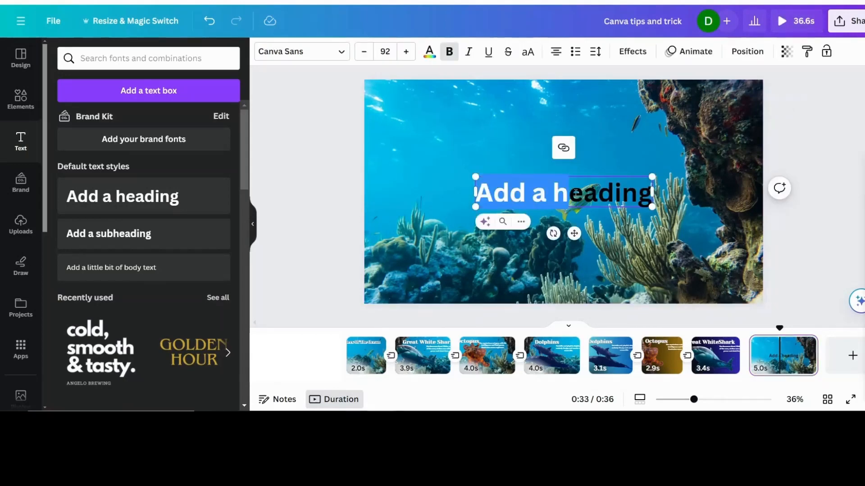
pyautogui.tripleClick(564, 191)
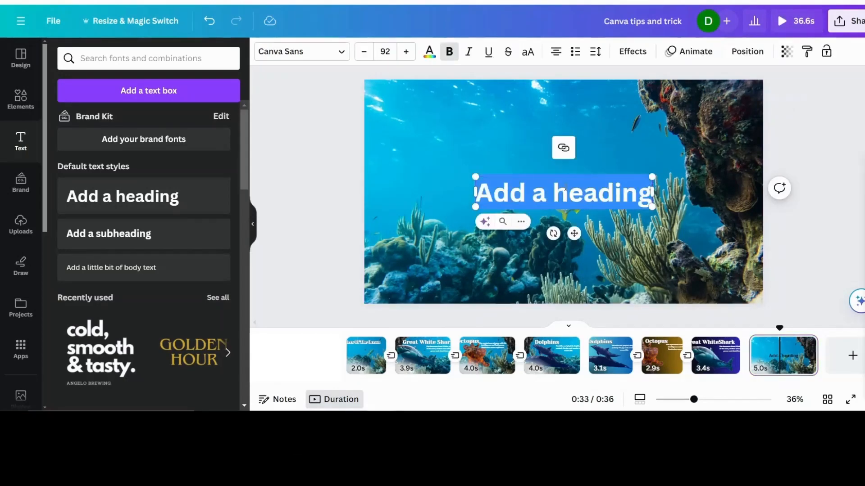
pyautogui.write('Wonders of')
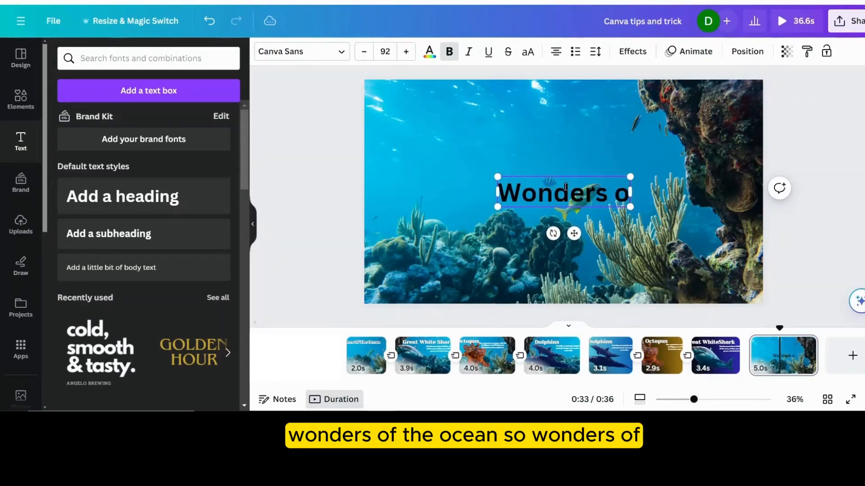
pyautogui.press('BackSpace')
pyautogui.press('BackSpace')
pyautogui.write('Of')
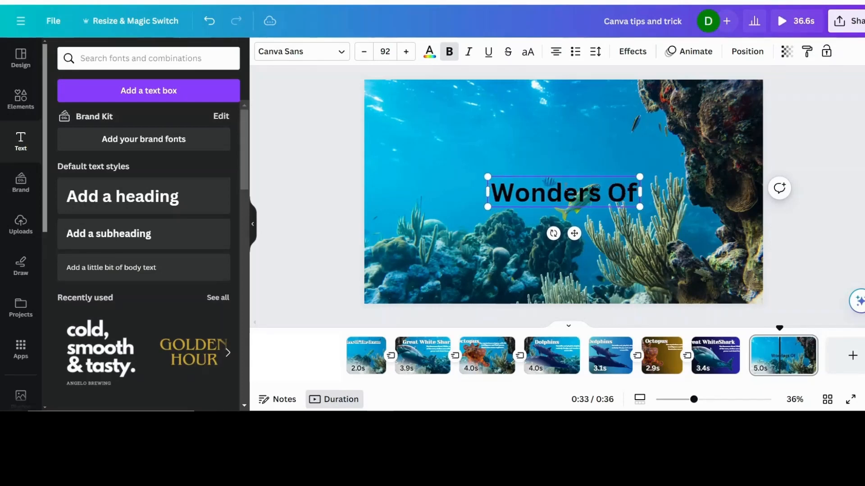
pyautogui.write(' The Ocean')
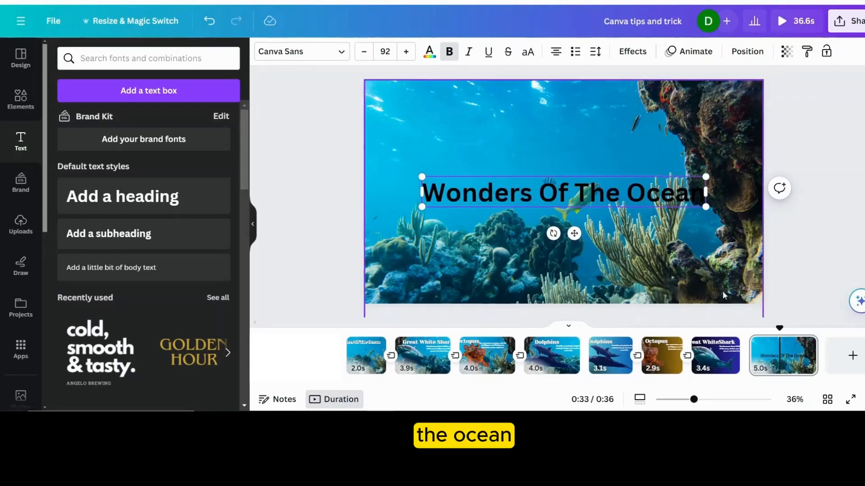
pyautogui.moveTo(573, 233); pyautogui.dragTo(555, 167)
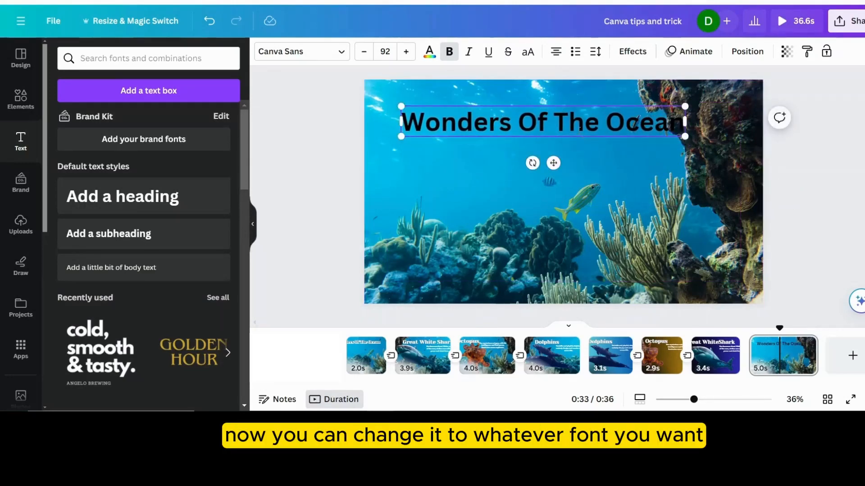
# - Set the heading's font to Yeseva One and its text colour to the dark teal document colour
pyautogui.click(387, 315)
pyautogui.click(534, 120)
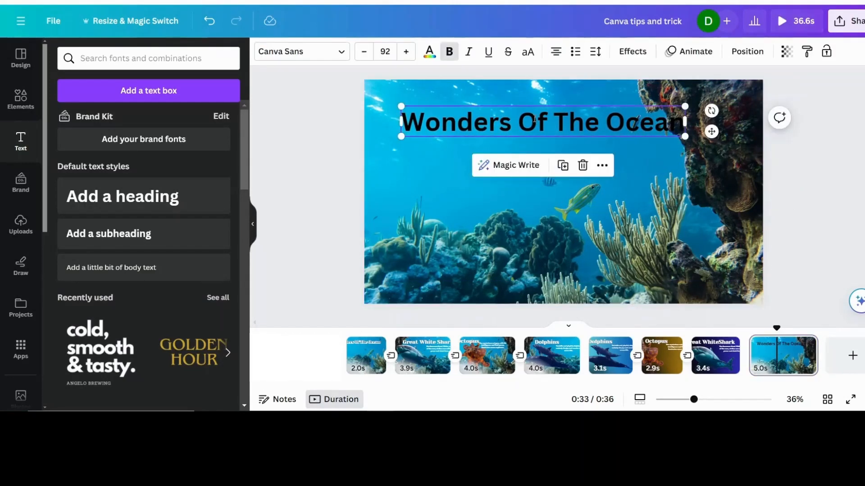
pyautogui.click(340, 54)
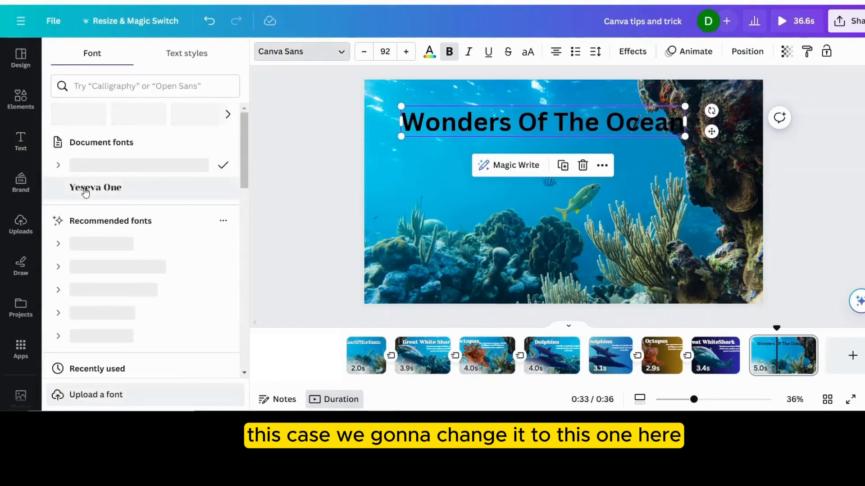
pyautogui.click(83, 189)
pyautogui.click(429, 52)
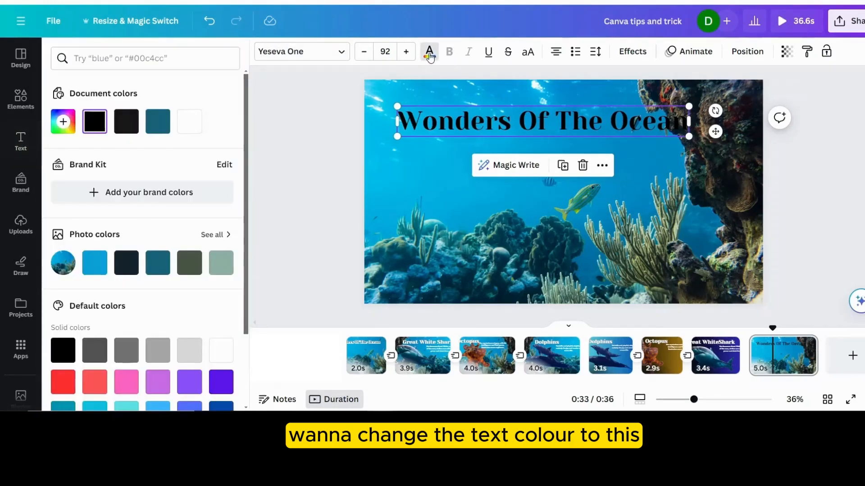
pyautogui.click(157, 122)
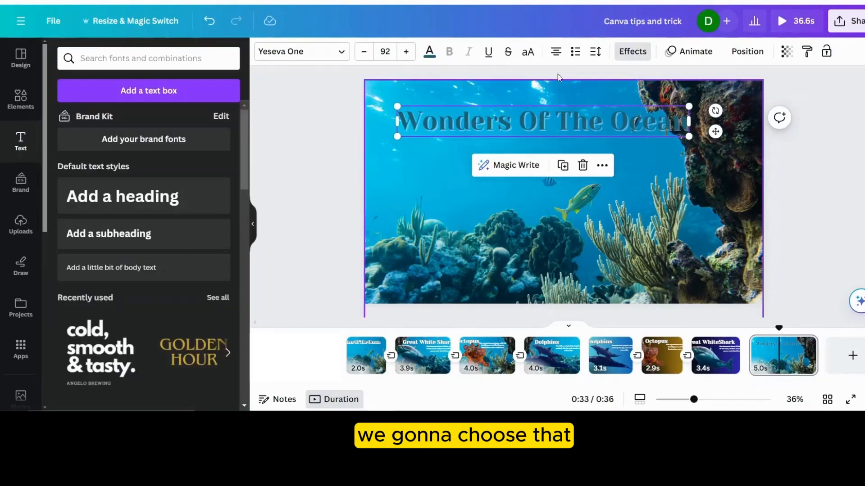
# - Give the heading a thickened white Outline effect and nudge it slightly up and to the left
pyautogui.click(633, 52)
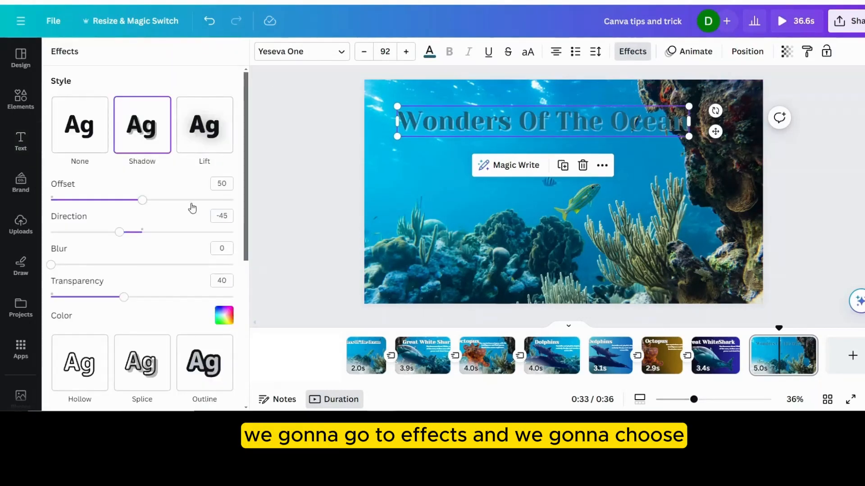
pyautogui.scroll(-3, 153, 189)
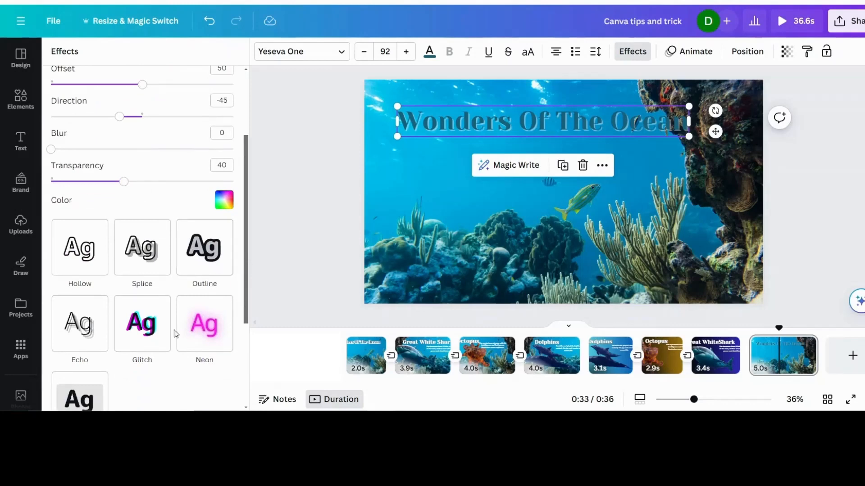
pyautogui.click(208, 262)
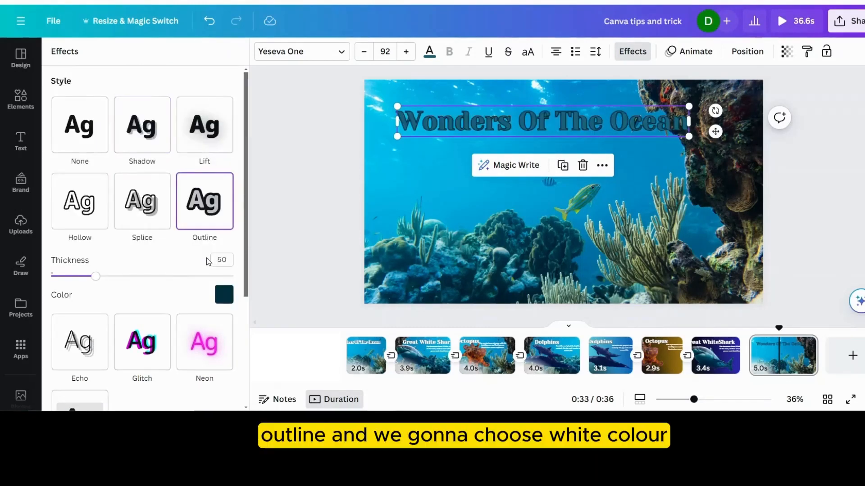
pyautogui.click(225, 297)
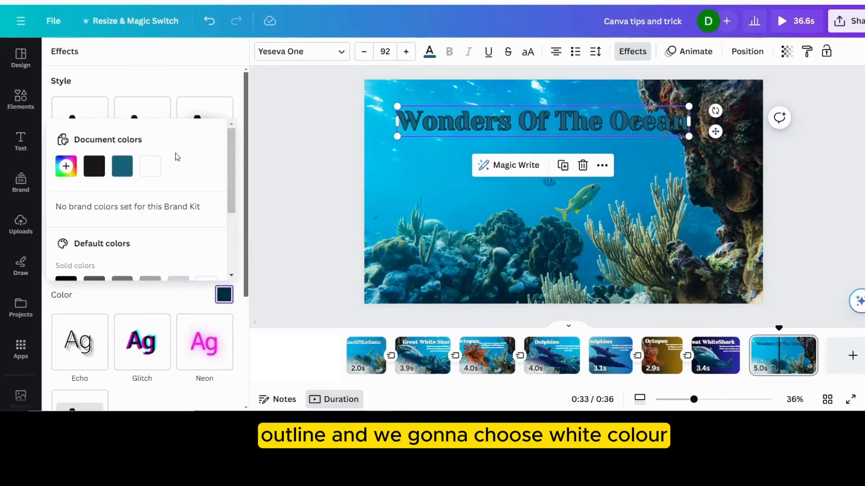
pyautogui.click(149, 170)
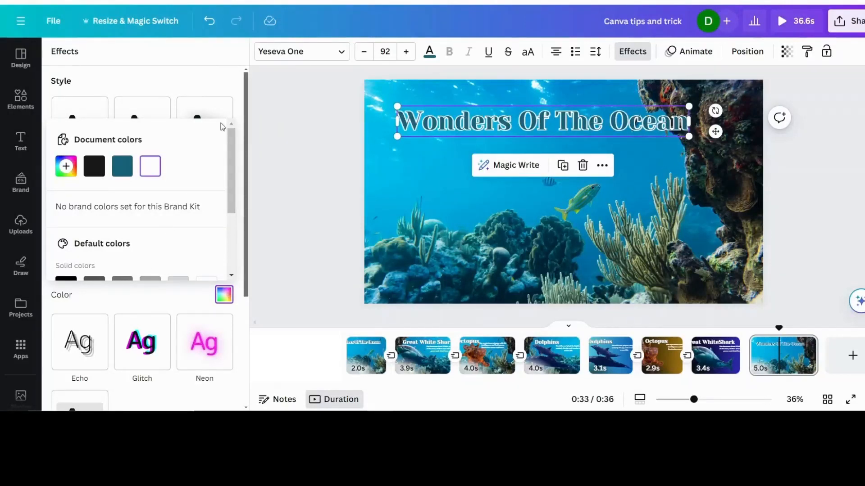
pyautogui.click(224, 73)
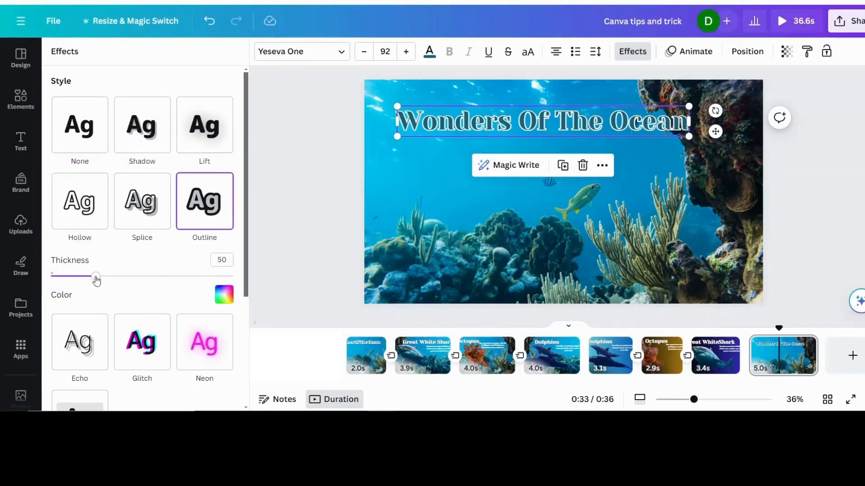
pyautogui.moveTo(97, 279); pyautogui.dragTo(181, 278)
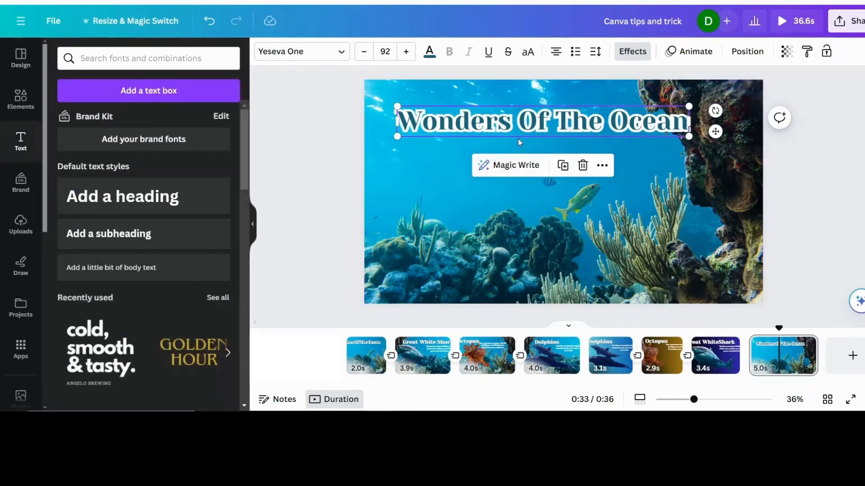
pyautogui.moveTo(716, 133); pyautogui.dragTo(716, 131)
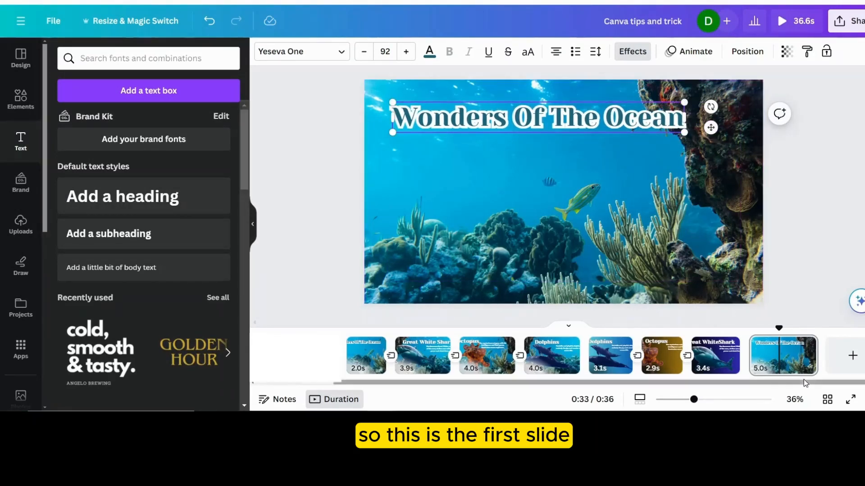
# - Shorten the new title page's duration to 2.7 seconds and duplicate the page
pyautogui.moveTo(802, 356); pyautogui.dragTo(788, 355)
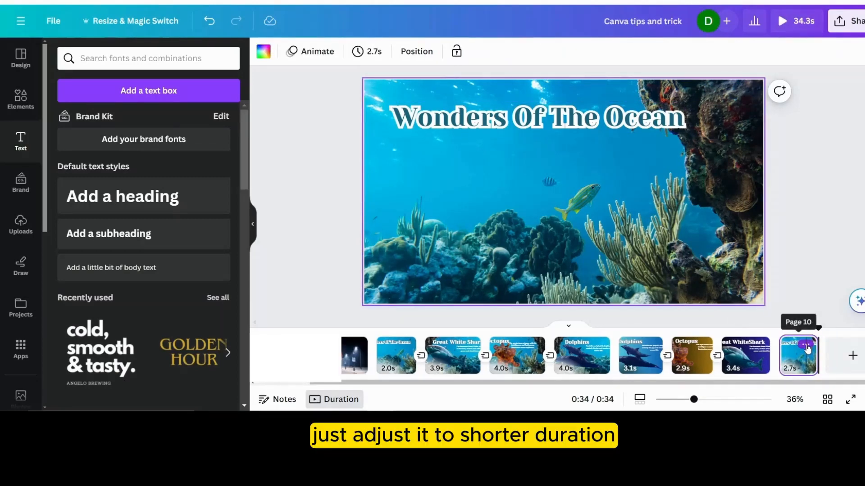
pyautogui.click(806, 346)
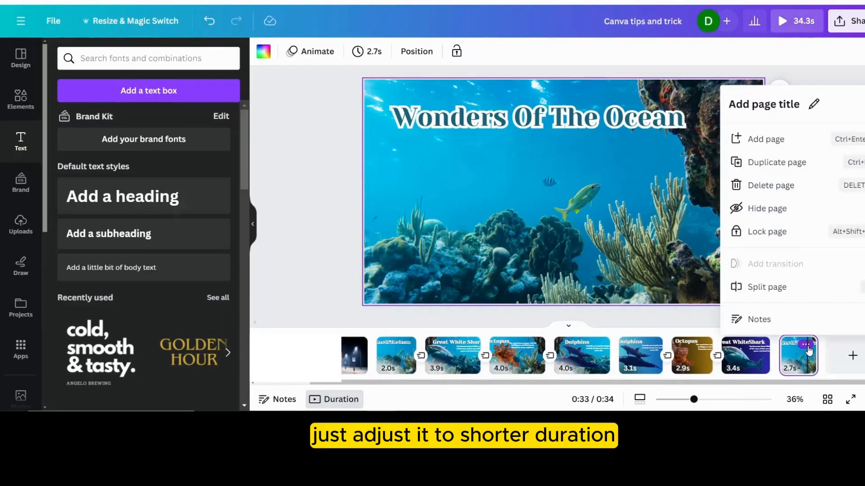
pyautogui.click(767, 164)
# - On the duplicated last page, replace the heading text with "Great White Shark"
pyautogui.click(846, 356)
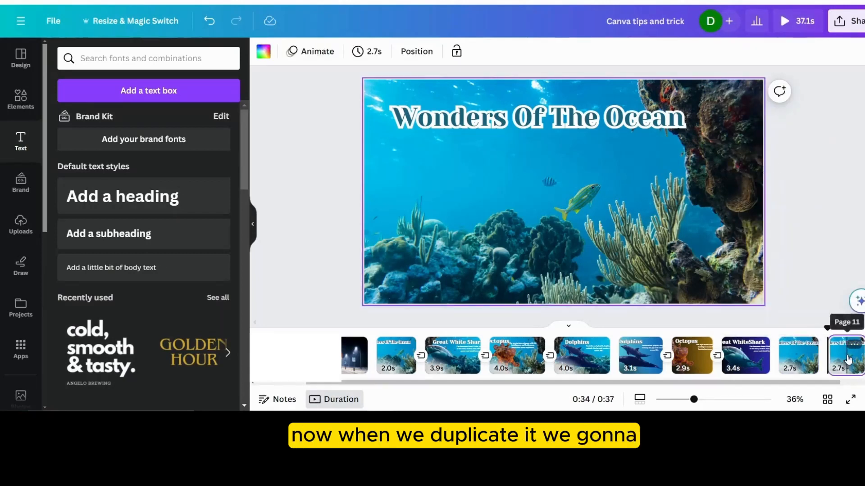
pyautogui.click(514, 120)
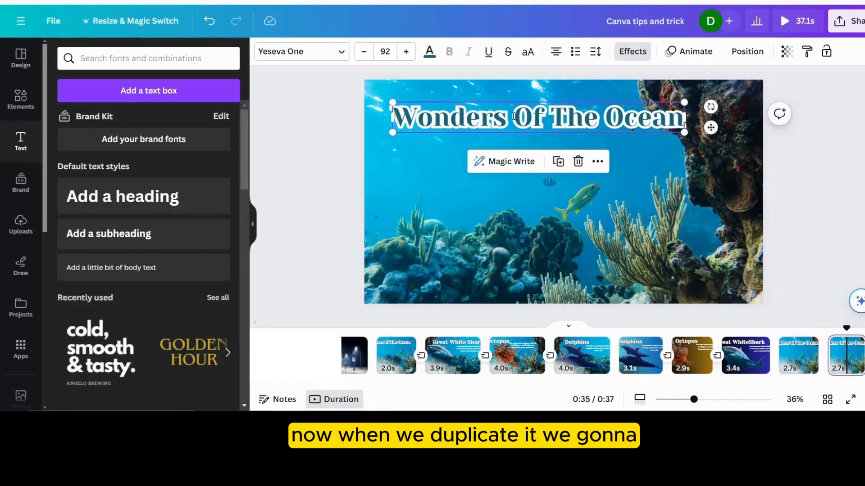
pyautogui.doubleClick(513, 117)
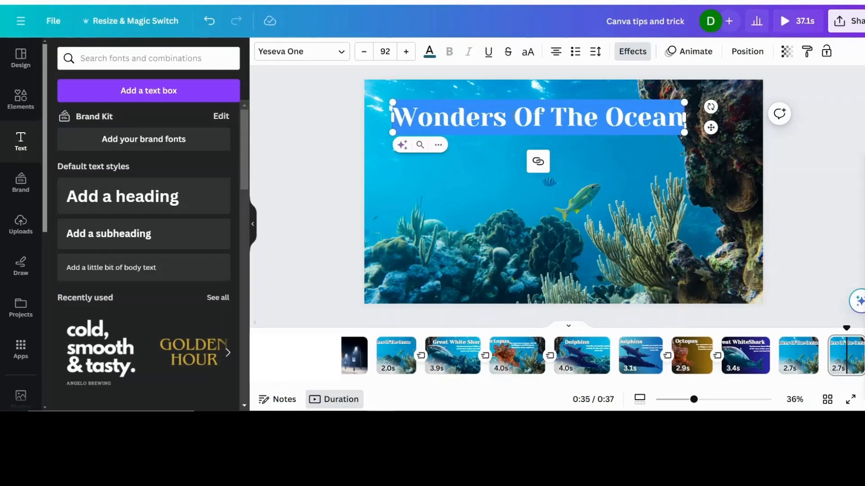
pyautogui.write('Great Whi')
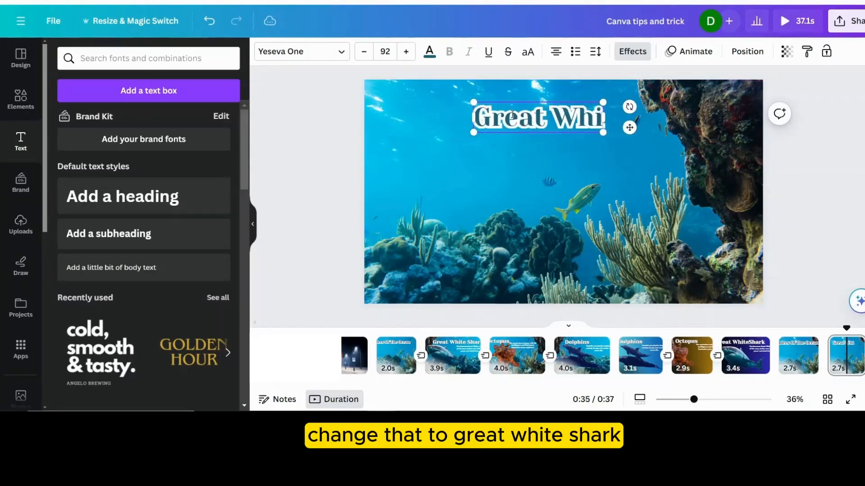
pyautogui.write('te Shark')
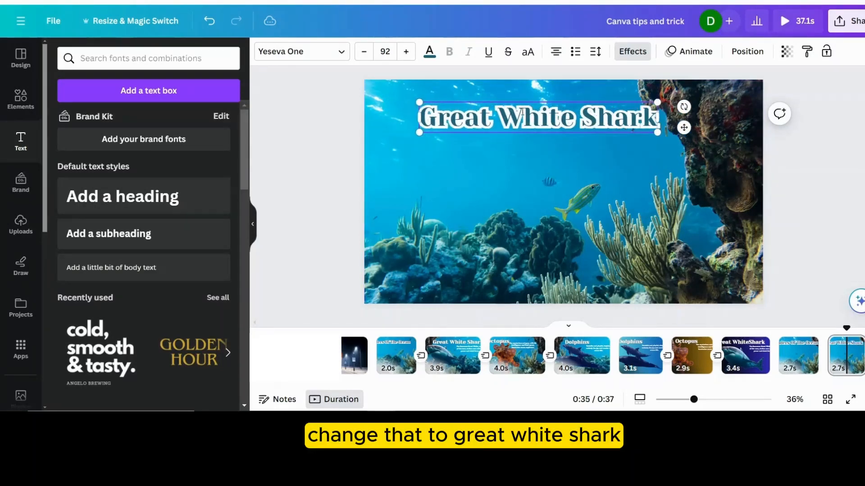
pyautogui.click(596, 167)
# - Change the "Great White Shark" heading's text colour to white
pyautogui.click(513, 111)
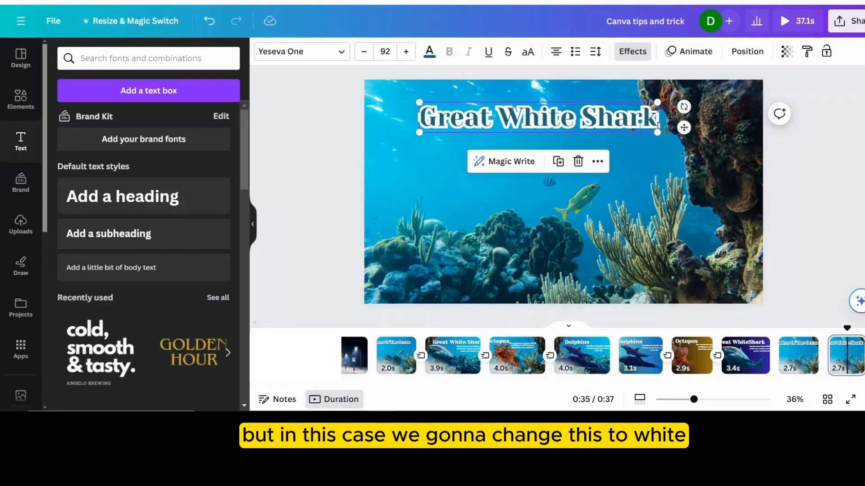
pyautogui.click(430, 54)
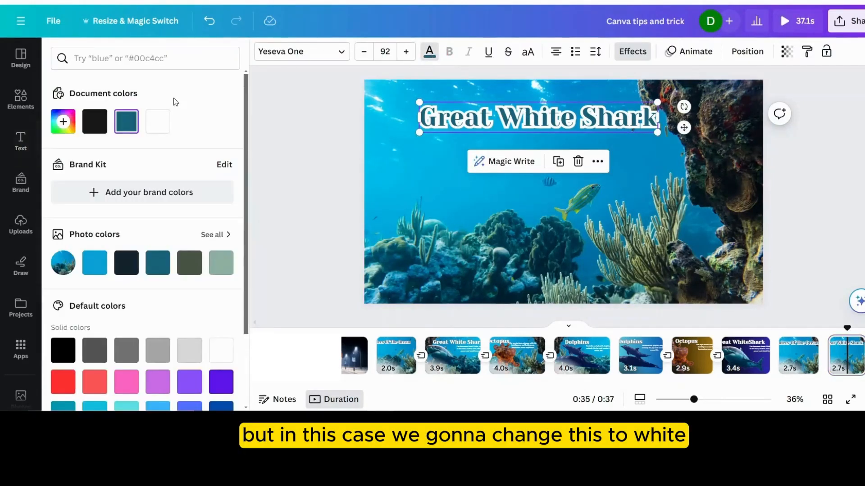
pyautogui.click(158, 123)
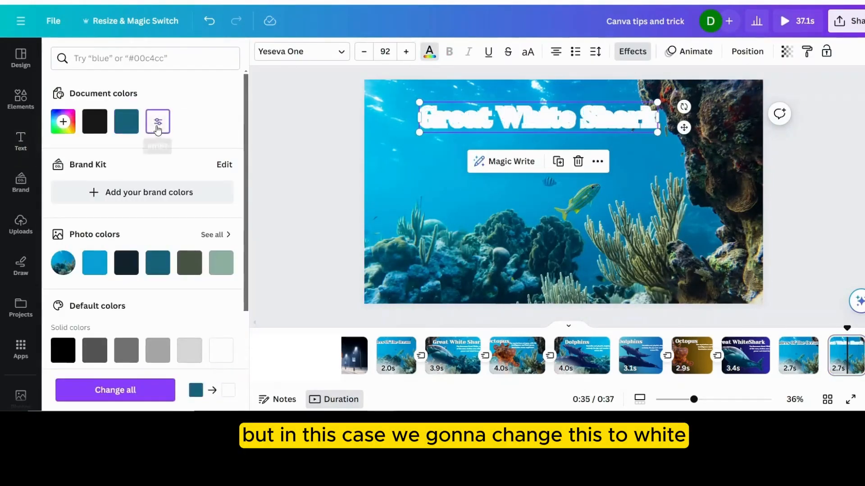
# - Recolour the heading's Outline effect to medium grey and reduce its thickness to about 49
pyautogui.click(629, 53)
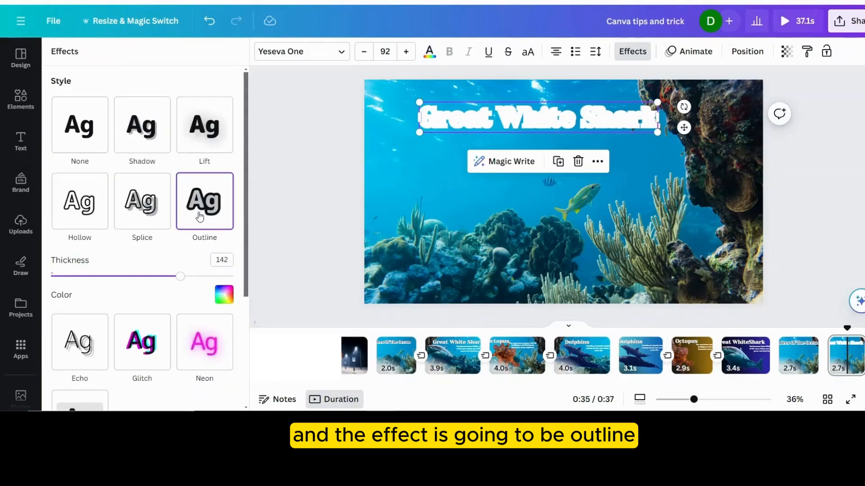
pyautogui.click(224, 304)
pyautogui.scroll(-2, 172, 262)
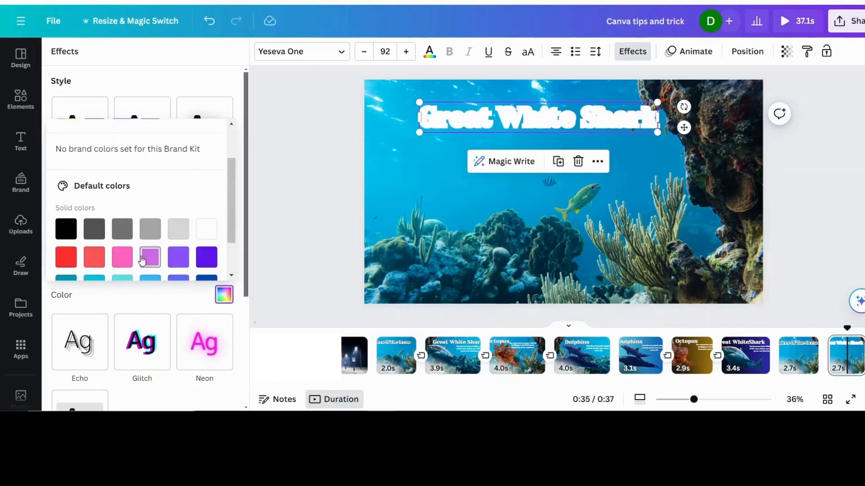
pyautogui.click(126, 232)
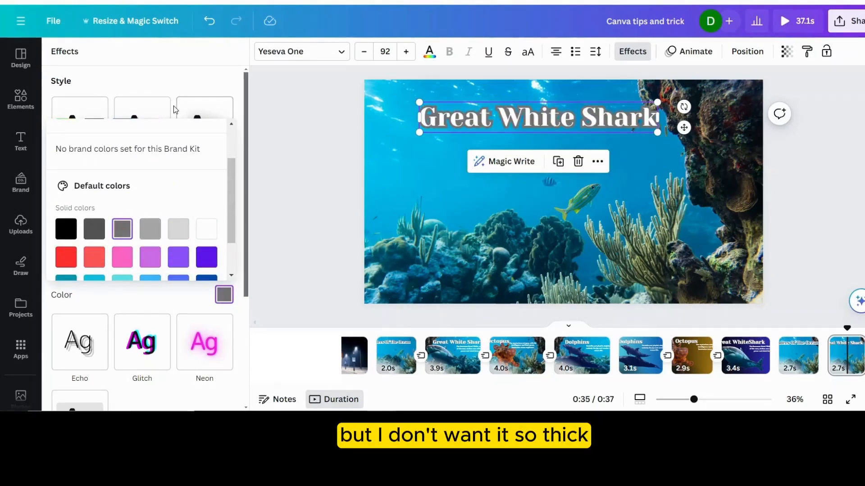
pyautogui.click(194, 78)
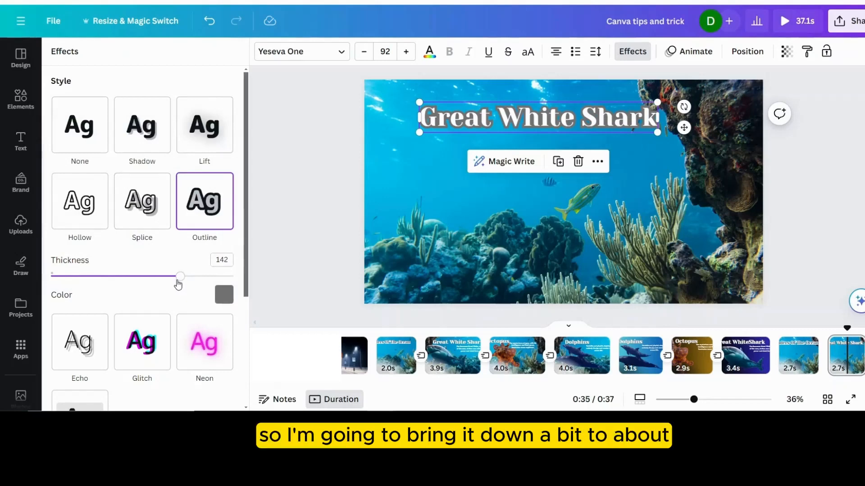
pyautogui.moveTo(179, 276); pyautogui.dragTo(98, 290)
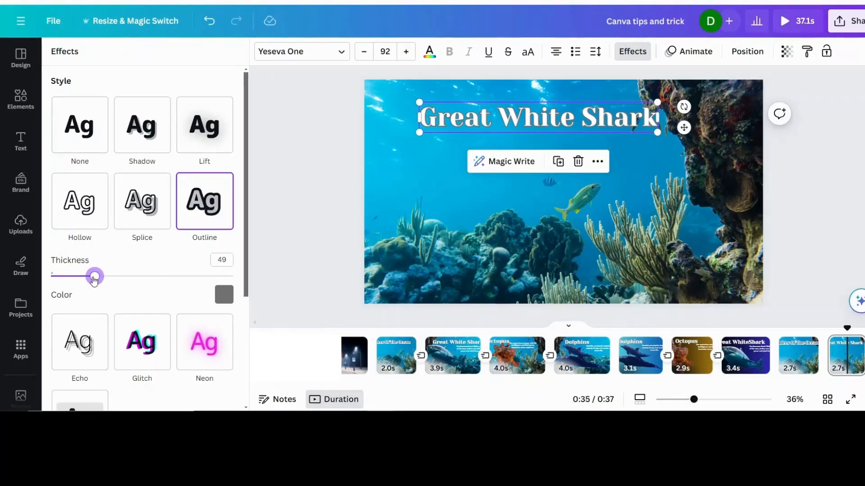
pyautogui.moveTo(96, 278); pyautogui.dragTo(97, 278)
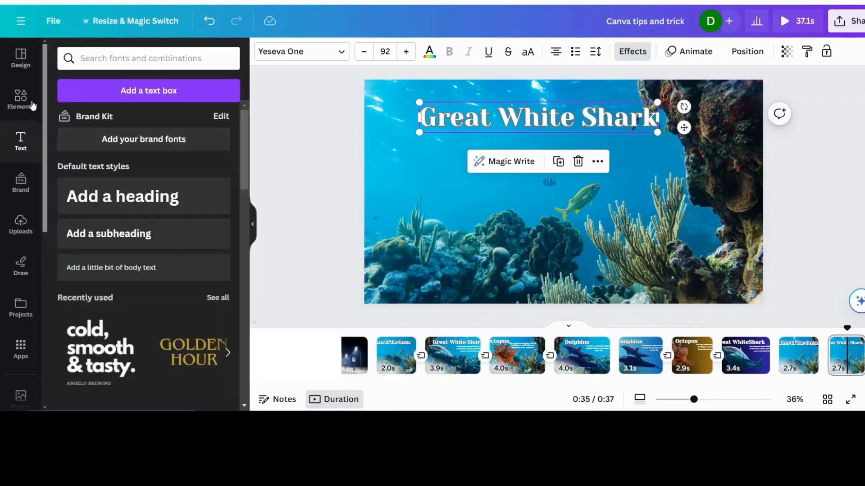
# - Search the elements library for "great white shark"
pyautogui.click(20, 97)
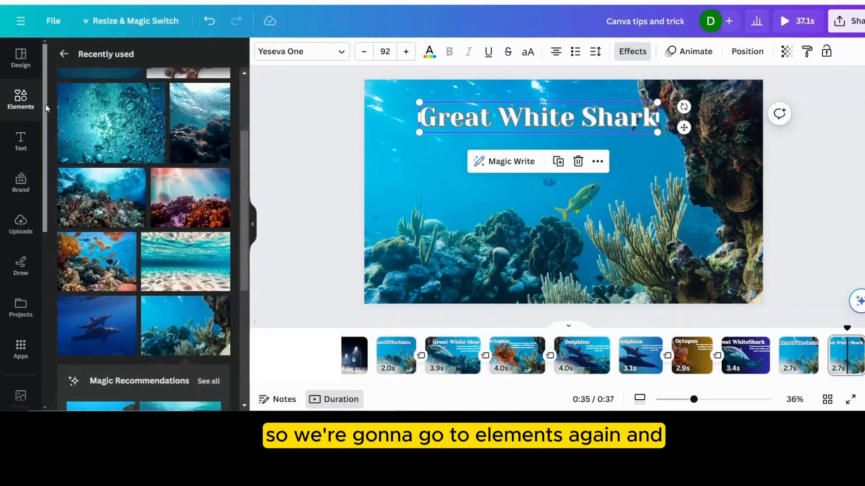
pyautogui.click(20, 99)
pyautogui.click(164, 56)
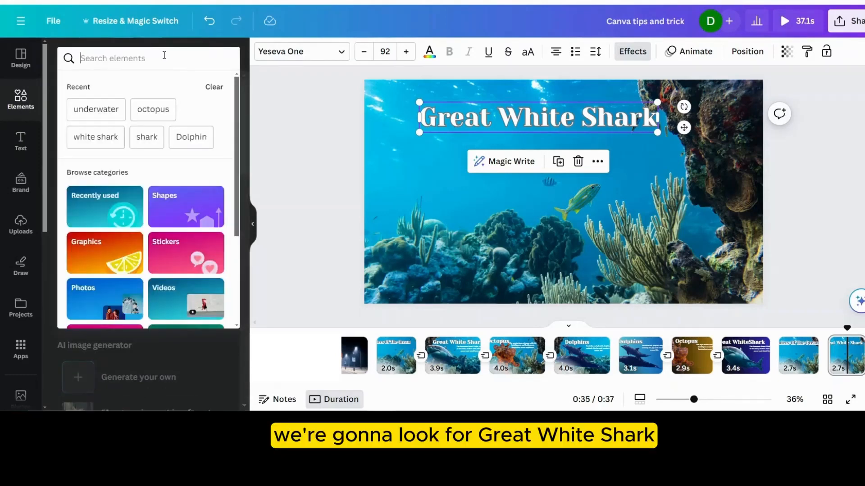
pyautogui.write('great w')
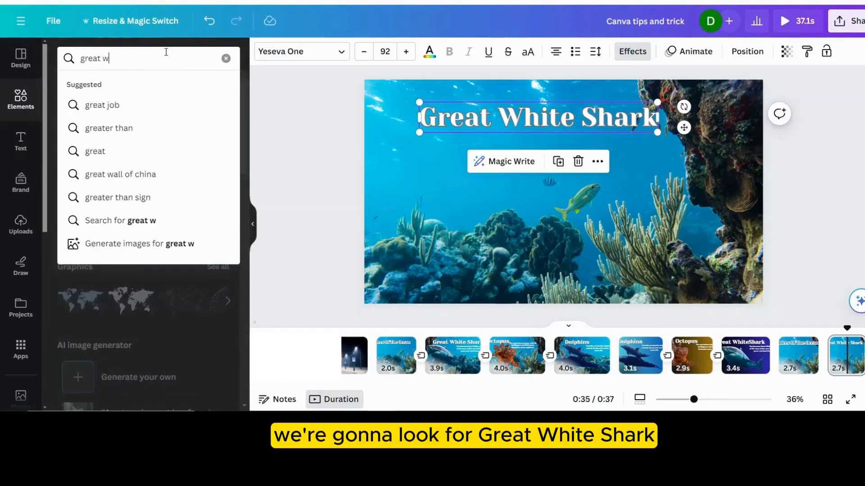
pyautogui.write('hite shark')
pyautogui.press('Return')
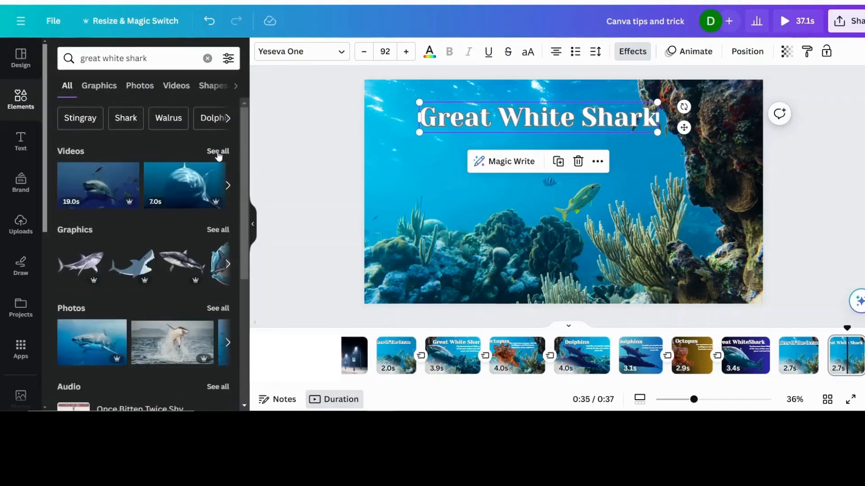
# - Narrow the shark search results to photos and filter them to free items only
pyautogui.click(217, 309)
pyautogui.click(228, 58)
pyautogui.scroll(-3, 164, 194)
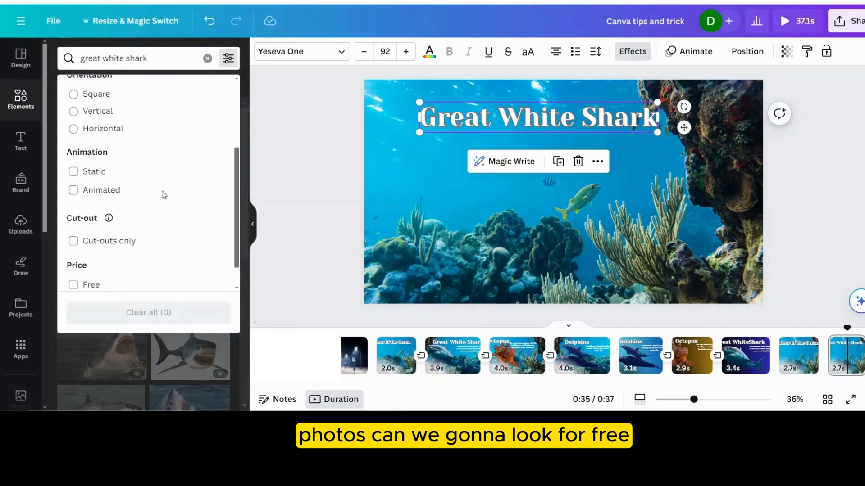
pyautogui.scroll(-1, 164, 195)
pyautogui.click(73, 254)
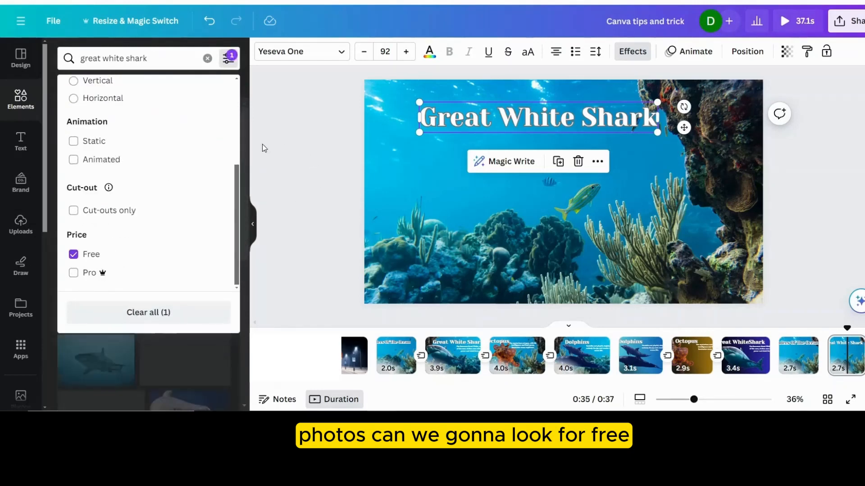
pyautogui.click(262, 145)
# - Place the first free shark photo on the page as a background-free cutout, enlarged to slightly more than the page height
pyautogui.click(102, 173)
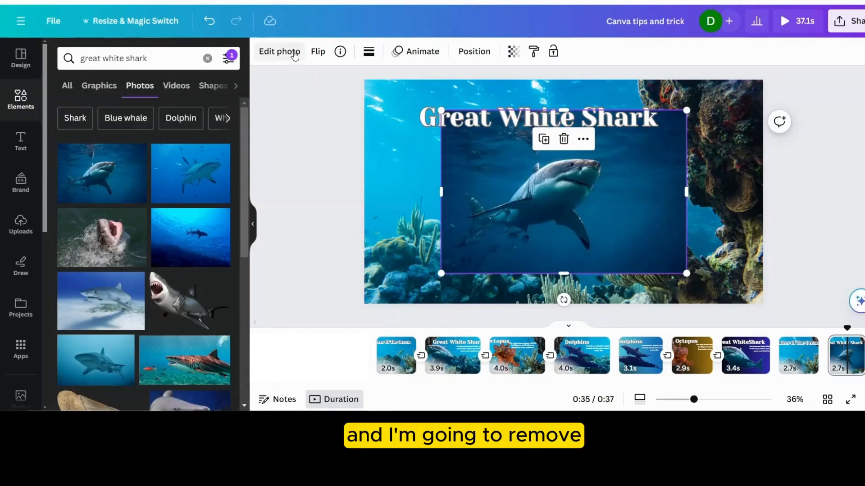
pyautogui.click(79, 136)
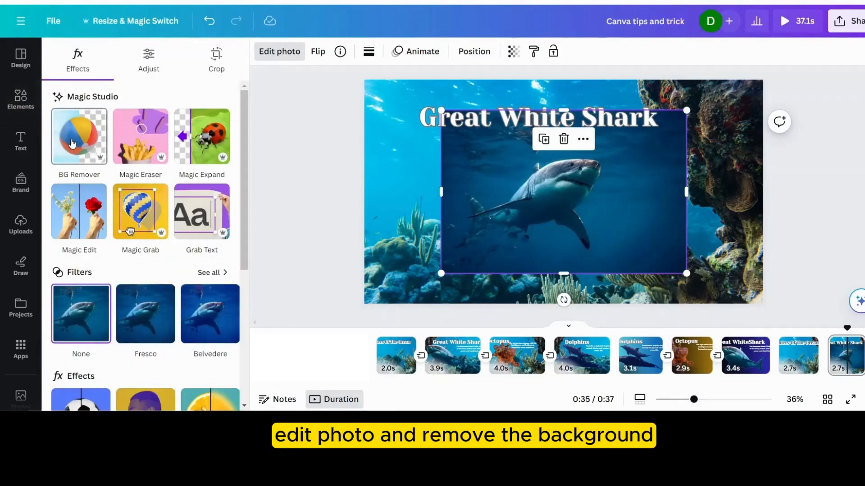
pyautogui.moveTo(530, 200); pyautogui.dragTo(454, 231)
pyautogui.moveTo(610, 140); pyautogui.dragTo(714, 71)
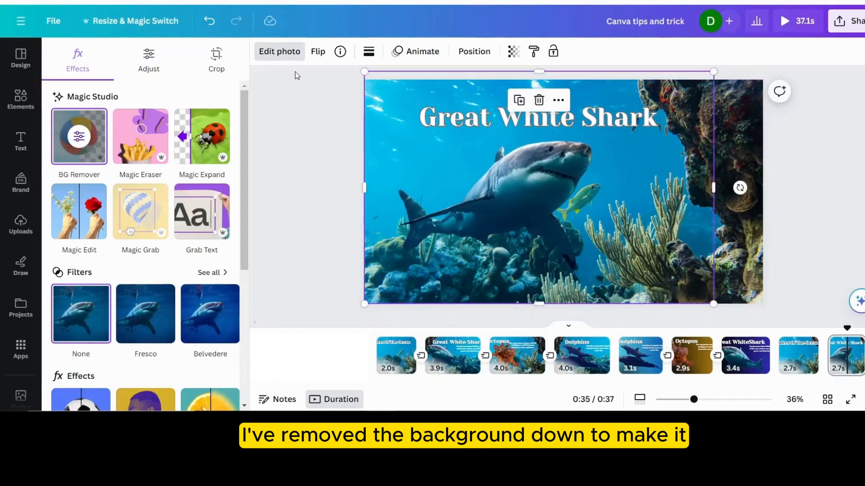
# - Flip the shark cutout horizontally and shift it towards the left side of the page
pyautogui.click(320, 52)
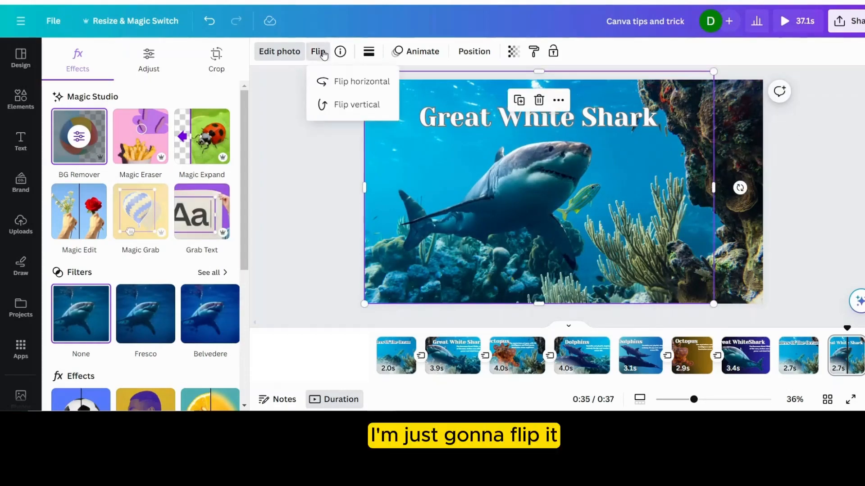
pyautogui.click(340, 82)
pyautogui.moveTo(562, 204); pyautogui.dragTo(514, 202)
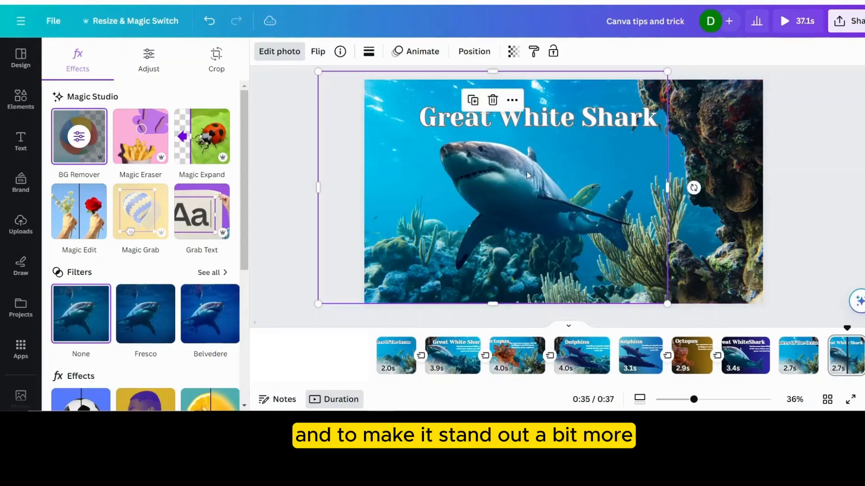
# - Move the heading up and left, shift the shark slightly the same way, and trim its frame to the page's left edge
pyautogui.moveTo(586, 111); pyautogui.dragTo(550, 96)
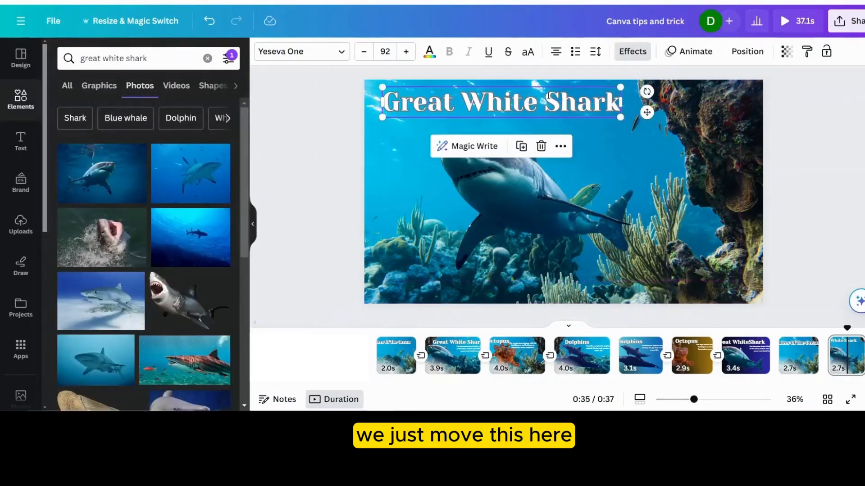
pyautogui.moveTo(516, 199); pyautogui.dragTo(491, 194)
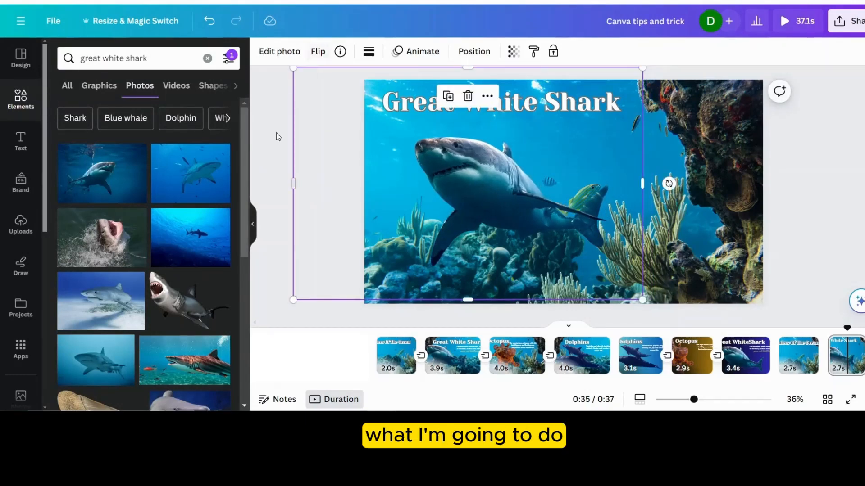
pyautogui.moveTo(356, 198); pyautogui.dragTo(361, 197)
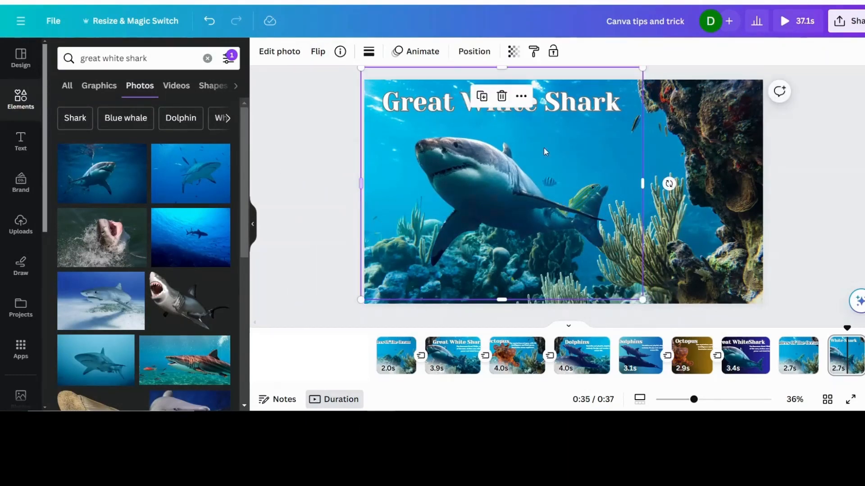
# - Apply the Outline style of the Shadows photo effect to the shark cutout
pyautogui.click(294, 55)
pyautogui.scroll(-5, 90, 306)
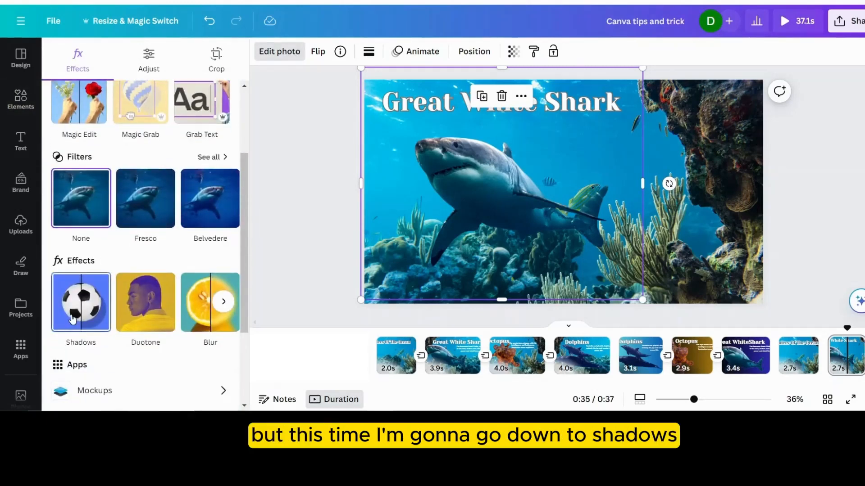
pyautogui.click(72, 319)
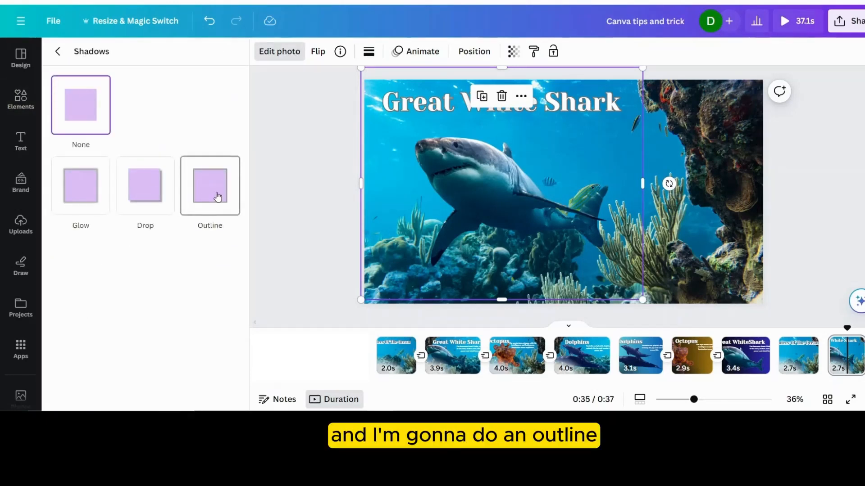
pyautogui.click(218, 197)
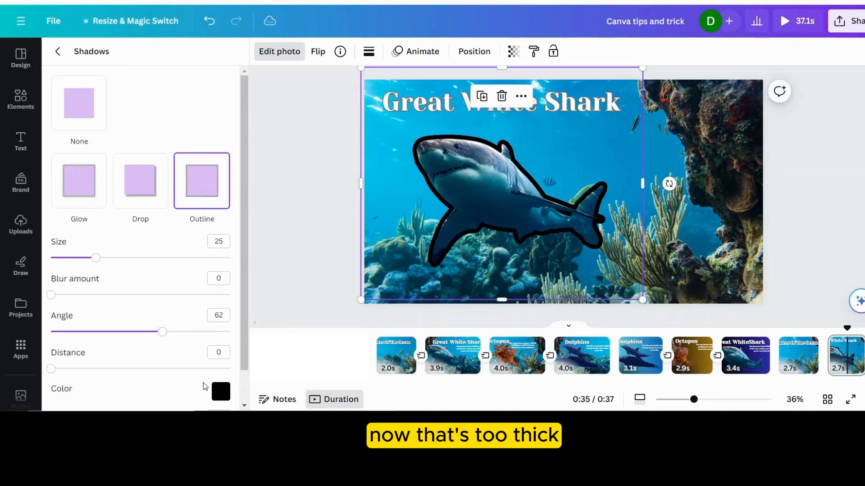
# - Change the shark's outline colour to white and reduce its size to 3
pyautogui.click(219, 392)
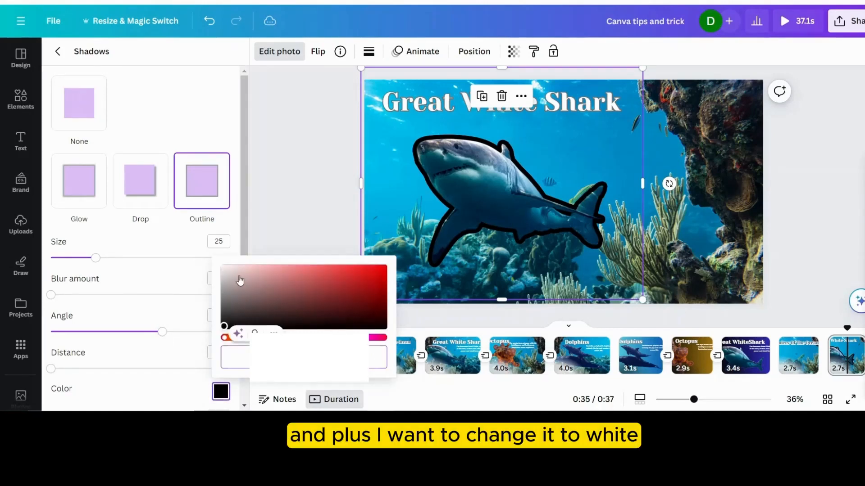
pyautogui.moveTo(241, 281); pyautogui.dragTo(206, 257)
pyautogui.click(124, 249)
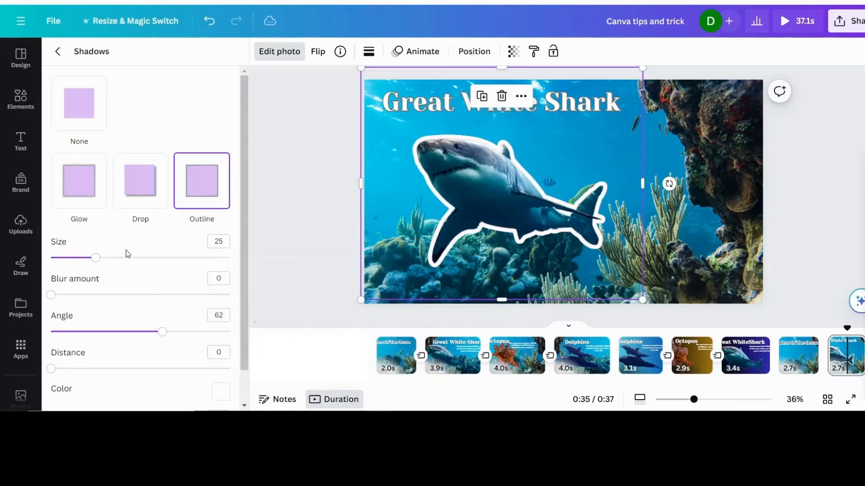
pyautogui.moveTo(96, 259); pyautogui.dragTo(56, 258)
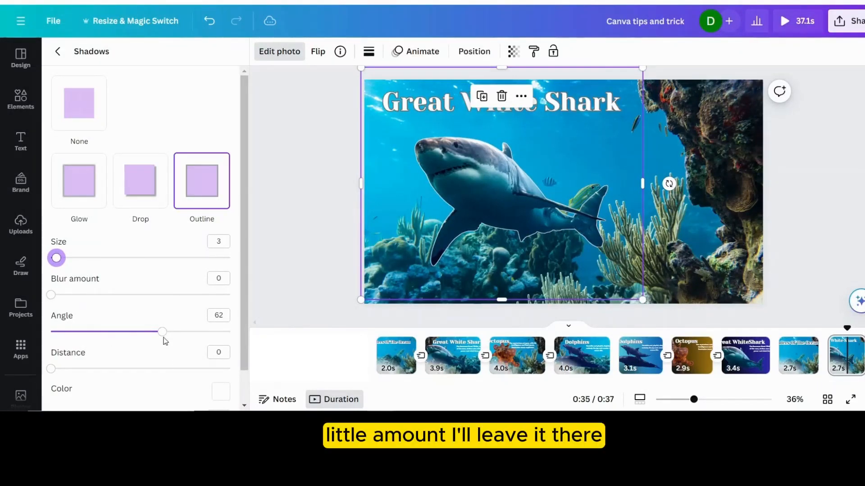
pyautogui.scroll(-1, 141, 342)
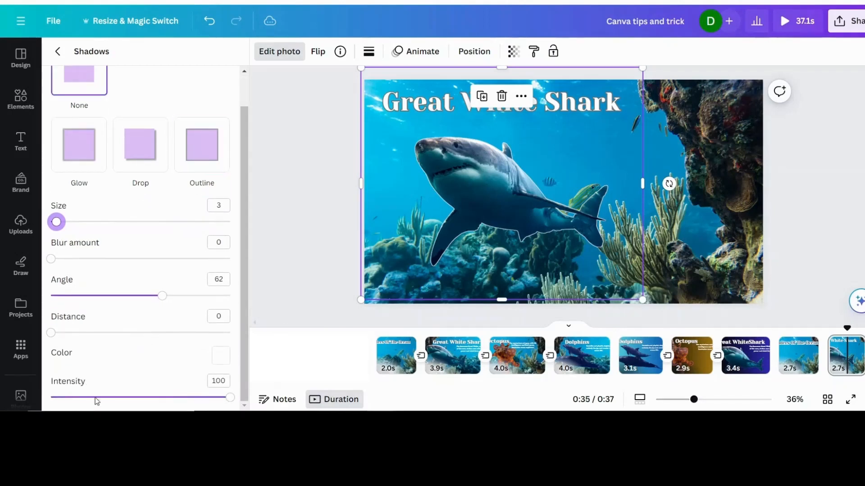
# - Set the shark outline's intensity to 78 and its angle to 51
pyautogui.moveTo(229, 404); pyautogui.dragTo(194, 397)
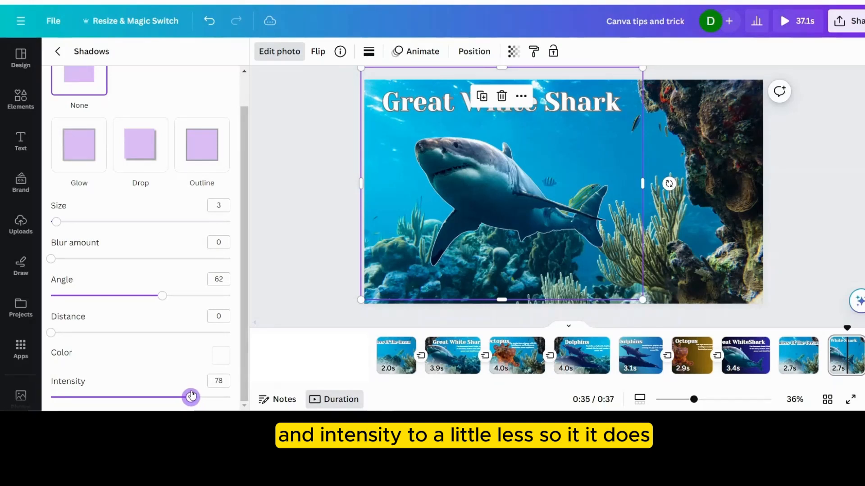
pyautogui.moveTo(161, 296); pyautogui.dragTo(109, 294)
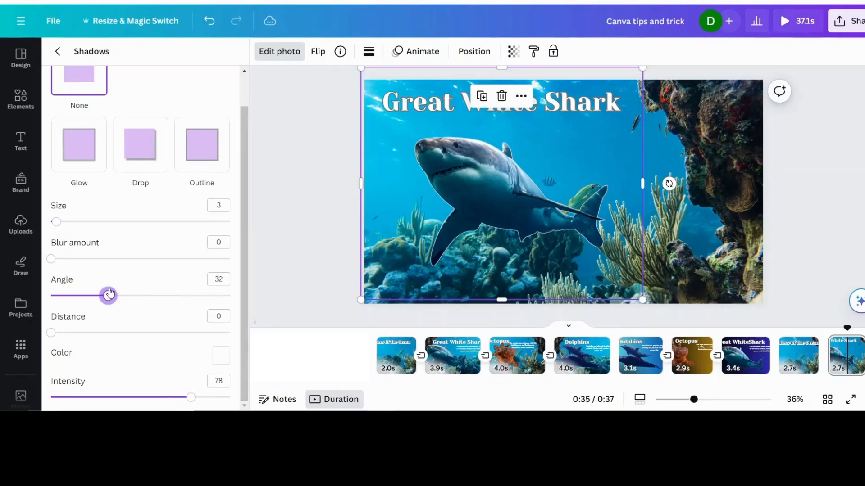
pyautogui.moveTo(208, 285); pyautogui.dragTo(185, 300)
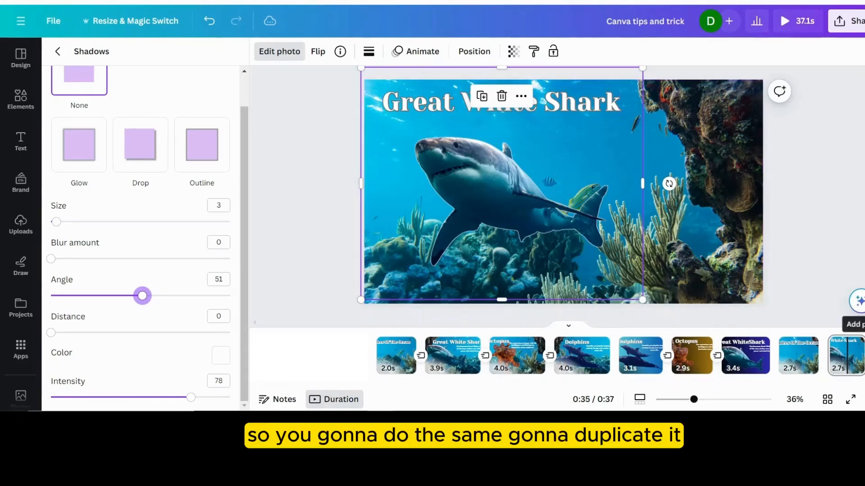
# - Duplicate the Great White Shark page and open the copy
pyautogui.click(855, 345)
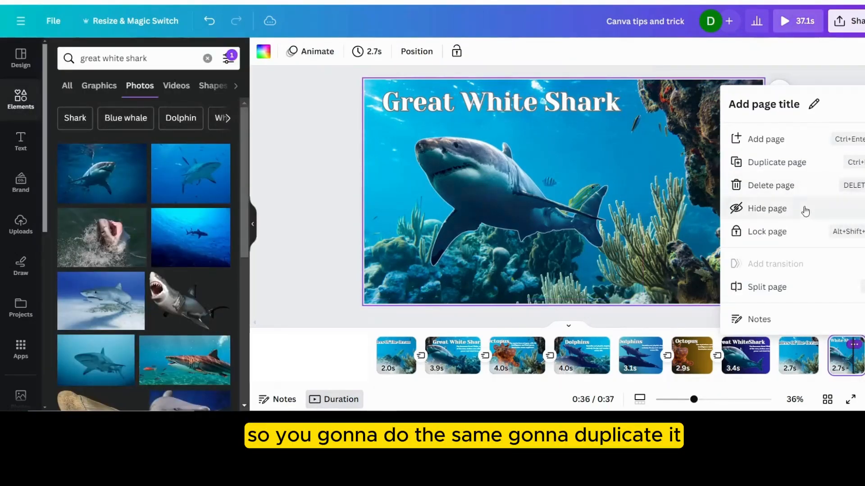
pyautogui.click(777, 164)
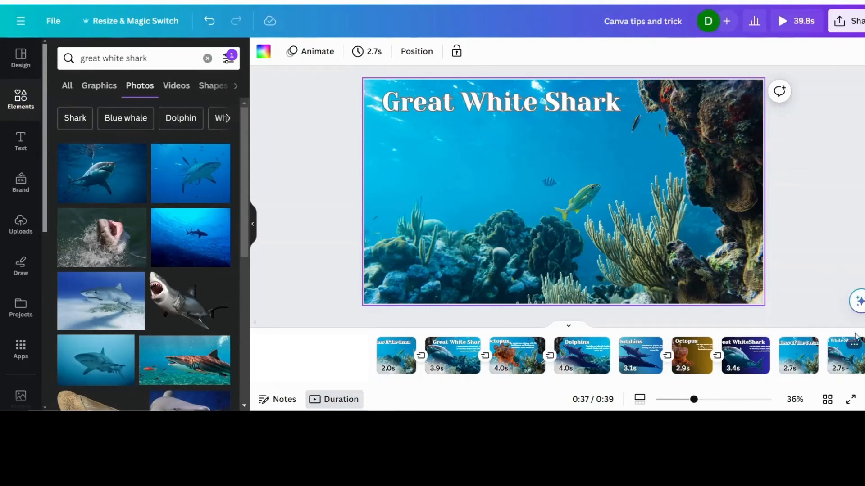
pyautogui.moveTo(737, 383); pyautogui.dragTo(813, 382)
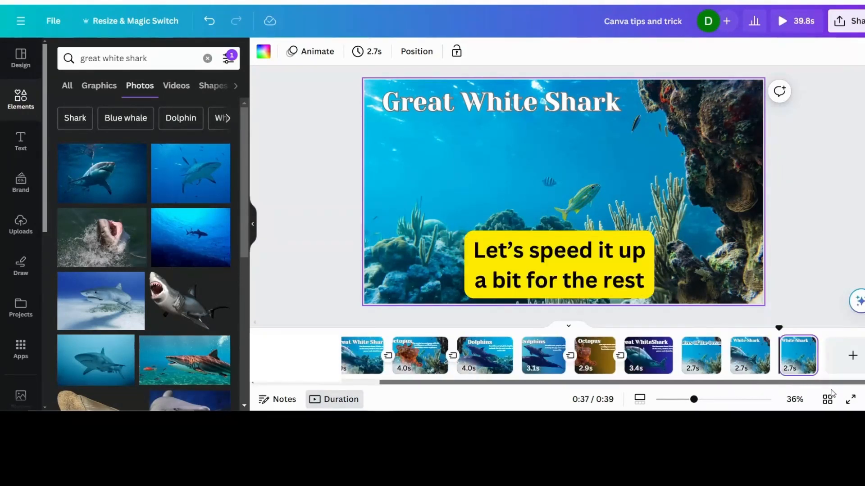
pyautogui.click(803, 360)
# - Change the duplicated page's heading to "Octopus" and move it towards the page's upper left
pyautogui.click(527, 104)
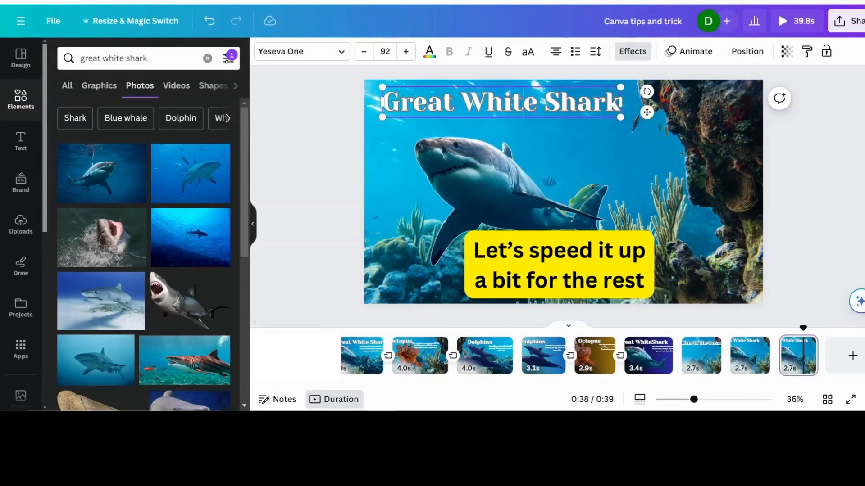
pyautogui.tripleClick(526, 104)
pyautogui.write('O')
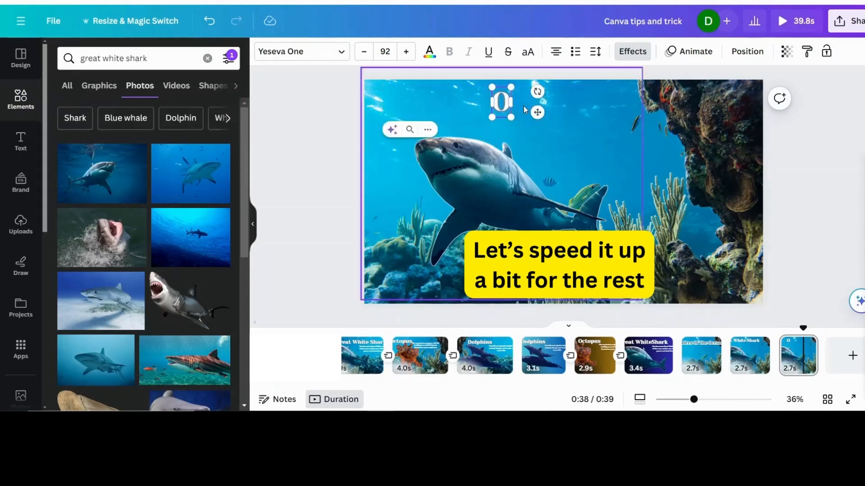
pyautogui.write('ctopus')
pyautogui.moveTo(578, 114); pyautogui.dragTo(521, 111)
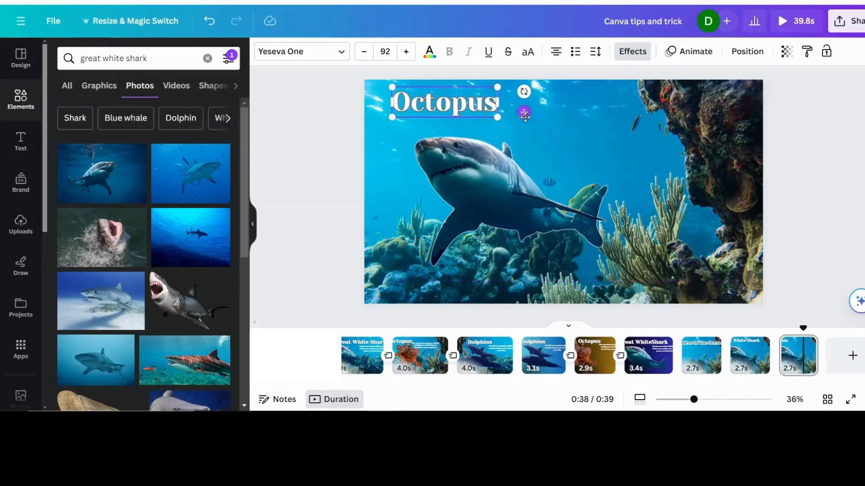
# - Replace the shark cutout with an orange octopus photo found by searching the photo library for "octopus"
pyautogui.click(497, 181)
pyautogui.press('Delete')
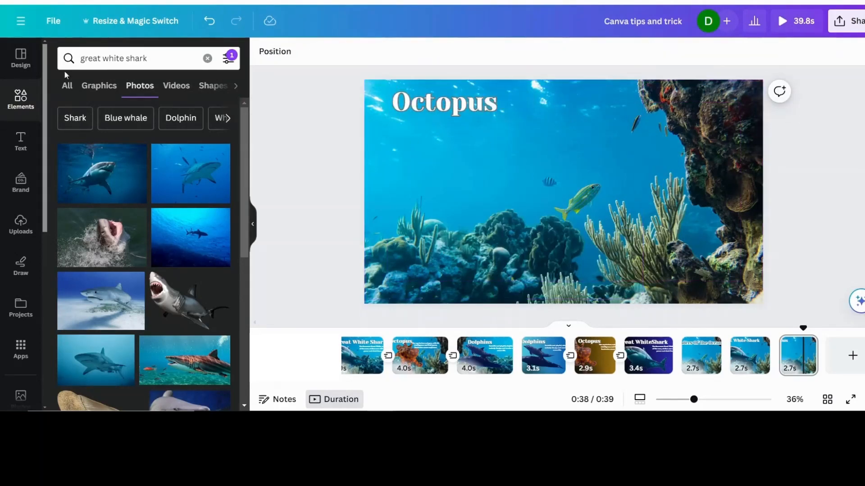
pyautogui.moveTo(154, 58); pyautogui.dragTo(64, 58)
pyautogui.write('octopus')
pyautogui.press('Return')
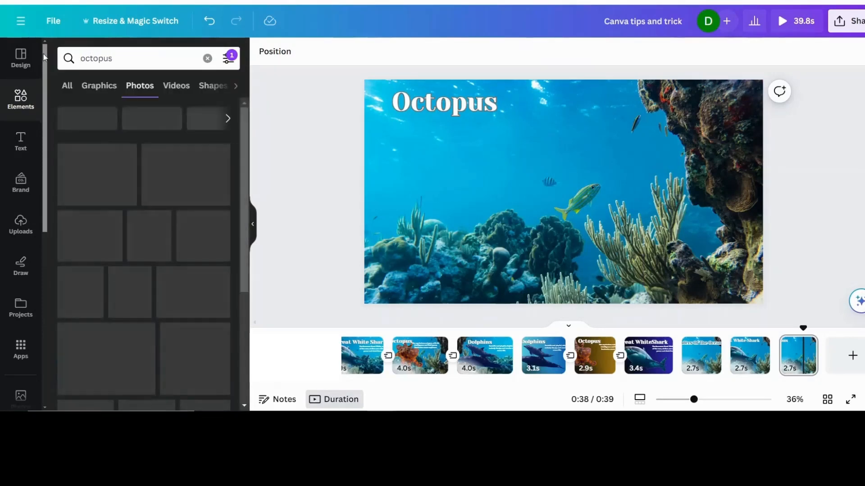
pyautogui.scroll(-3, 92, 265)
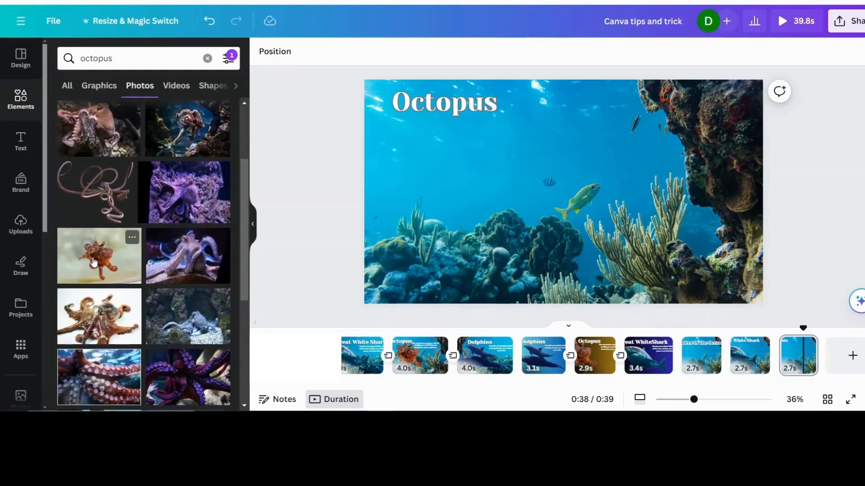
pyautogui.click(93, 262)
# - Remove the octopus photo's background, then enlarge the cutout and place it under the heading on the page's left half
pyautogui.click(279, 51)
pyautogui.click(79, 136)
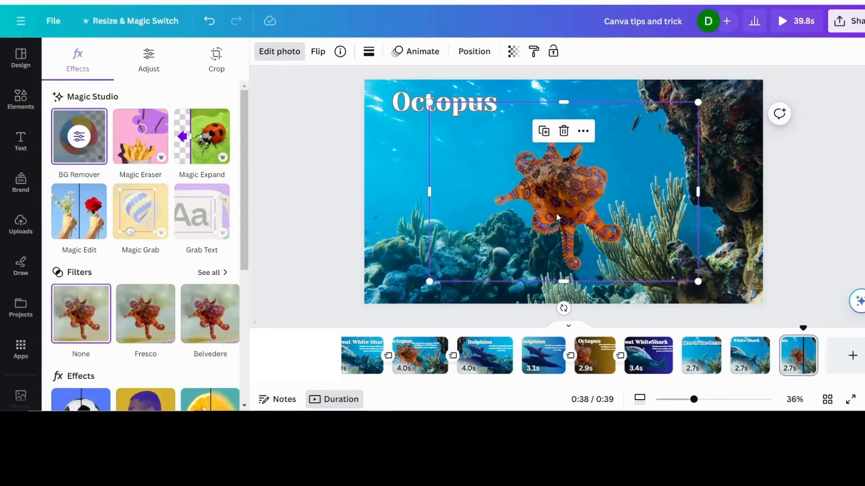
pyautogui.moveTo(558, 217); pyautogui.dragTo(449, 220)
pyautogui.moveTo(589, 285); pyautogui.dragTo(652, 307)
pyautogui.moveTo(492, 246); pyautogui.dragTo(492, 220)
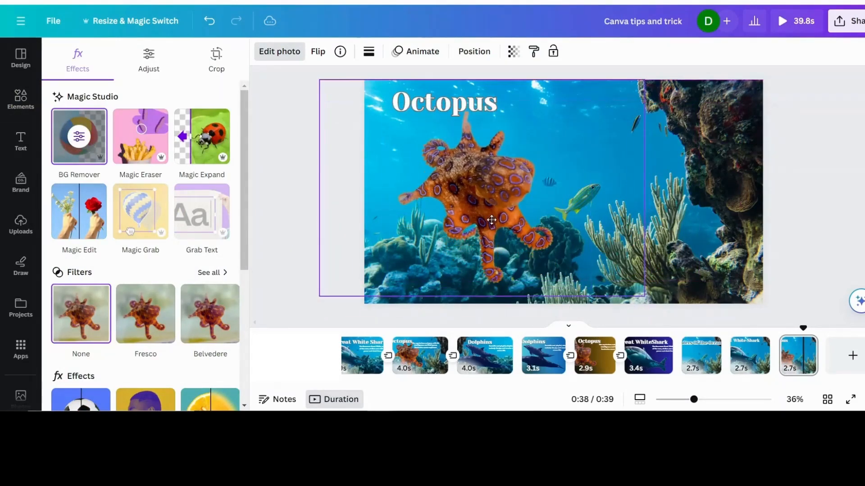
# - Apply the Outline style of the Shadows photo effect to the octopus cutout
pyautogui.click(279, 52)
pyautogui.click(282, 51)
pyautogui.scroll(-2, 141, 205)
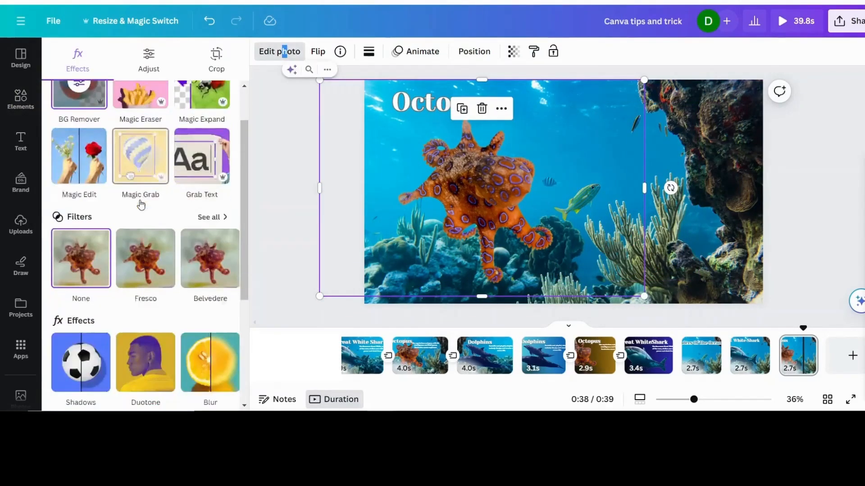
pyautogui.scroll(-4, 141, 205)
pyautogui.click(77, 255)
pyautogui.click(212, 192)
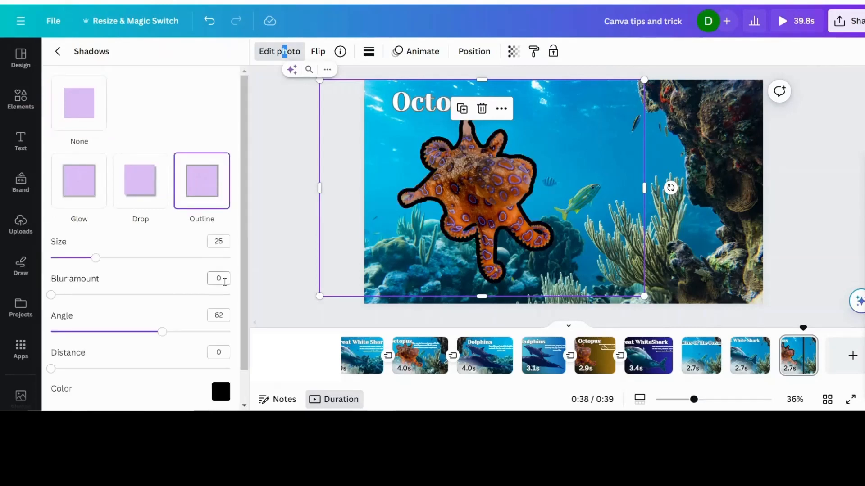
# - Make the octopus outline white with a size of 2 and an intensity of 97
pyautogui.click(220, 392)
pyautogui.click(226, 266)
pyautogui.click(114, 275)
pyautogui.moveTo(95, 258); pyautogui.dragTo(55, 256)
pyautogui.scroll(-1, 162, 342)
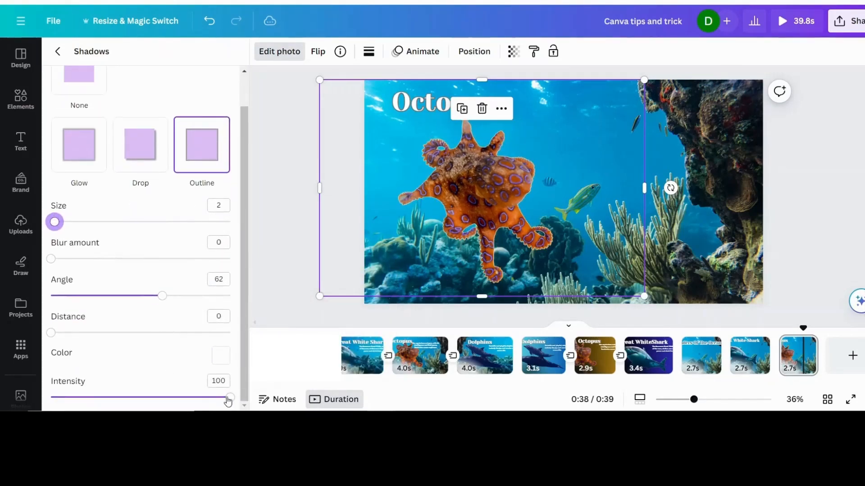
pyautogui.moveTo(226, 400); pyautogui.dragTo(180, 386)
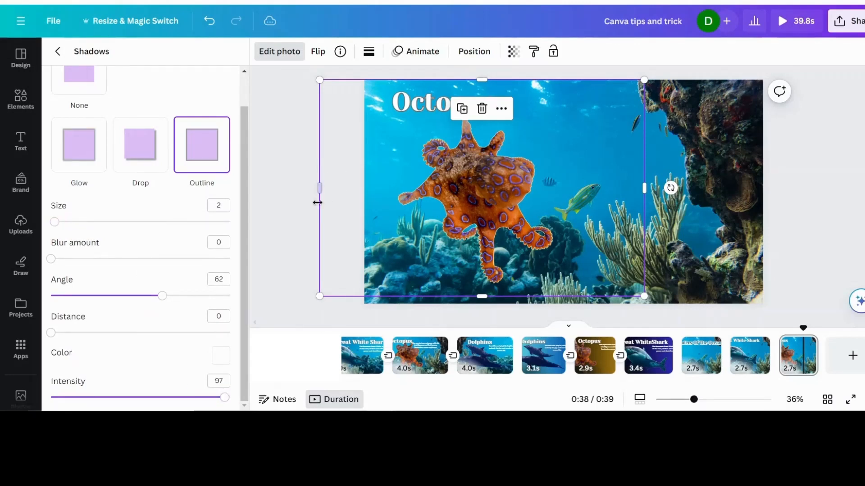
# - Trim the octopus frame on both sides, then enlarge the cutout across the page's left half and tilt it slightly counterclockwise
pyautogui.moveTo(321, 186); pyautogui.dragTo(382, 187)
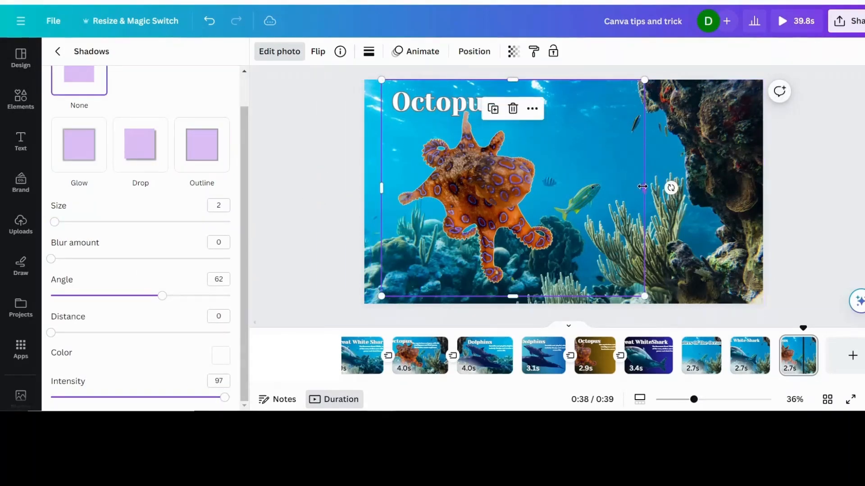
pyautogui.moveTo(644, 188); pyautogui.dragTo(562, 199)
pyautogui.moveTo(563, 297); pyautogui.dragTo(600, 309)
pyautogui.moveTo(483, 195); pyautogui.dragTo(462, 185)
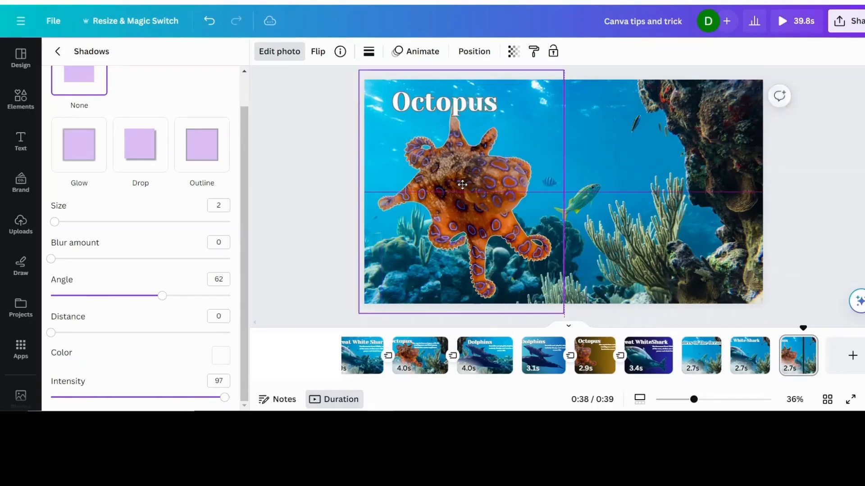
pyautogui.moveTo(596, 201); pyautogui.dragTo(585, 162)
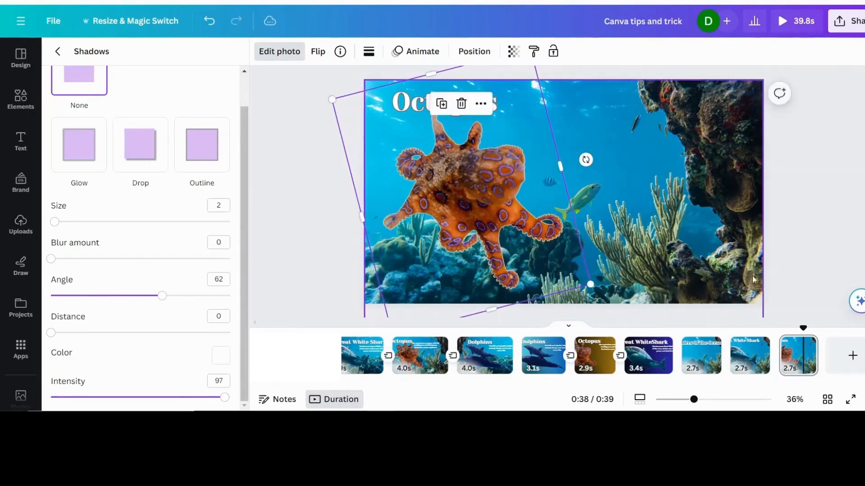
# - Duplicate the Octopus page and change the copy's heading to "Dolphins"
pyautogui.click(806, 345)
pyautogui.click(780, 163)
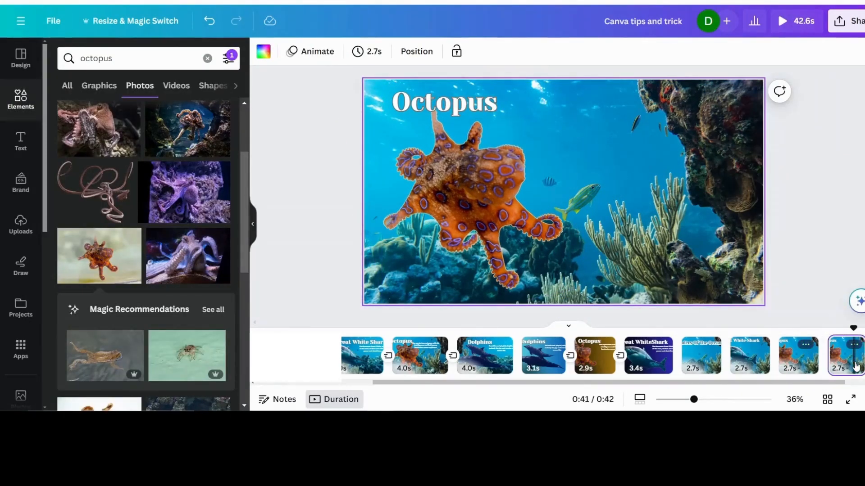
pyautogui.click(460, 101)
pyautogui.doubleClick(460, 102)
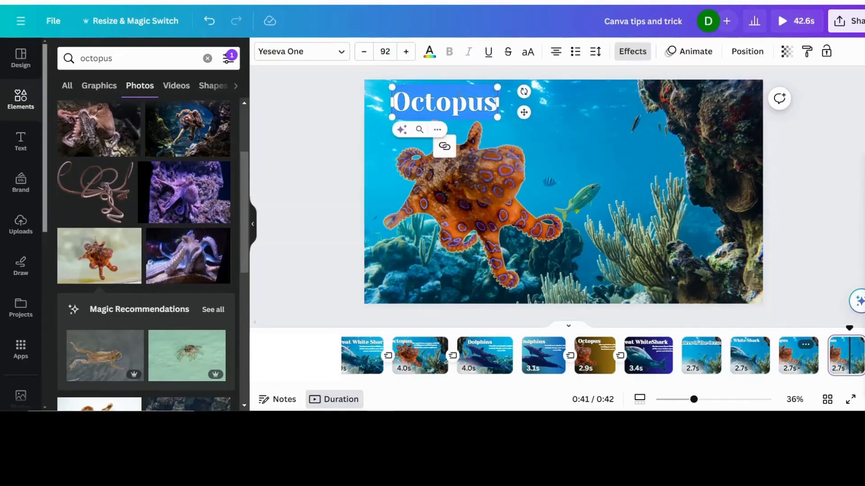
pyautogui.write('Dolphins')
# - Replace the octopus cutout with a photo of two swimming dolphins found by searching the photo library for "dolphin"
pyautogui.click(496, 181)
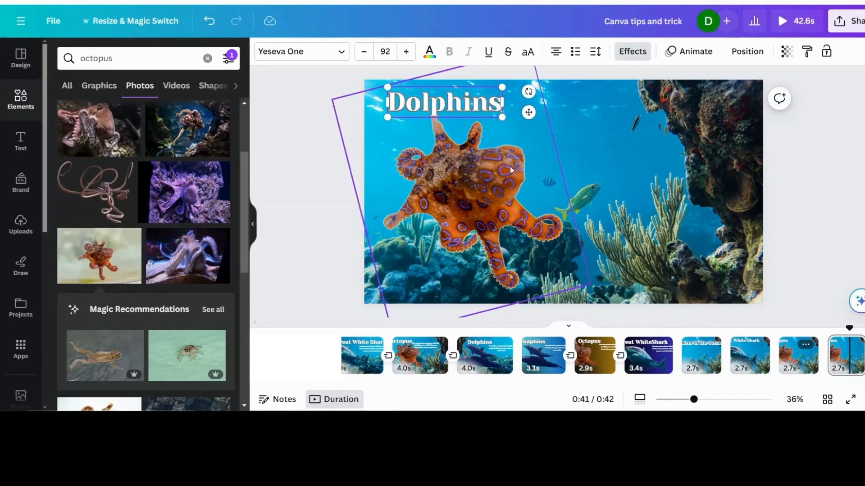
pyautogui.press('Delete')
pyautogui.doubleClick(96, 58)
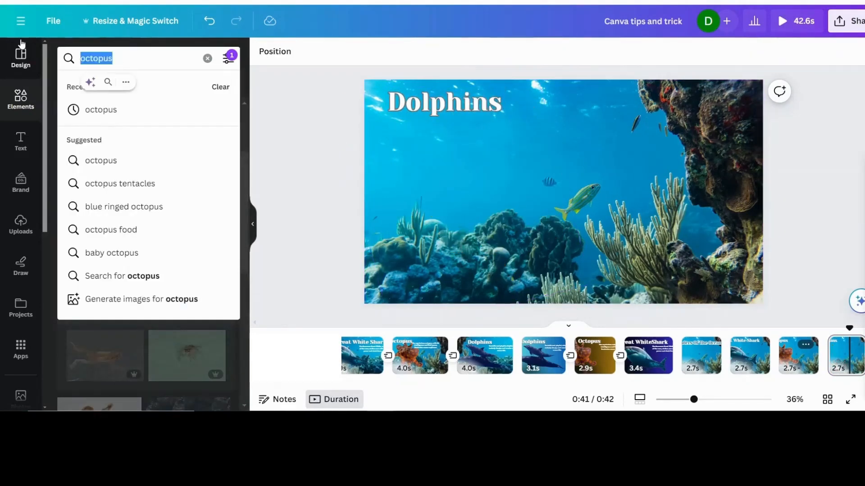
pyautogui.write('dolphin')
pyautogui.press('Return')
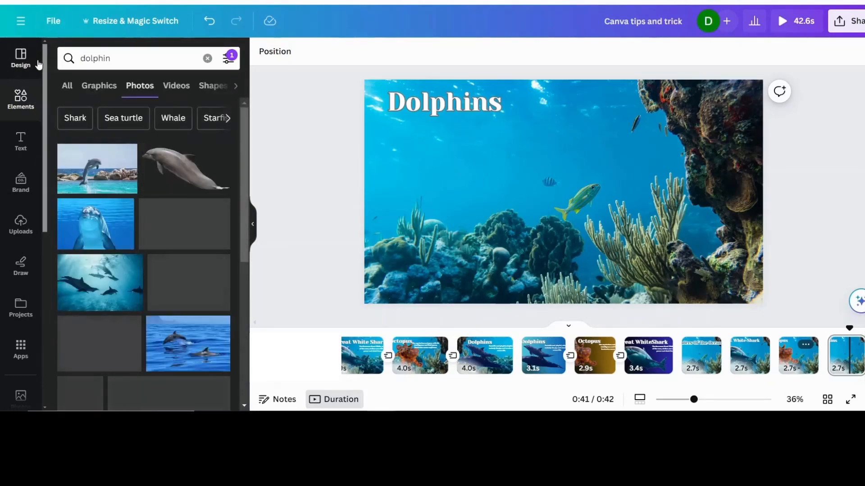
pyautogui.scroll(-6, 189, 204)
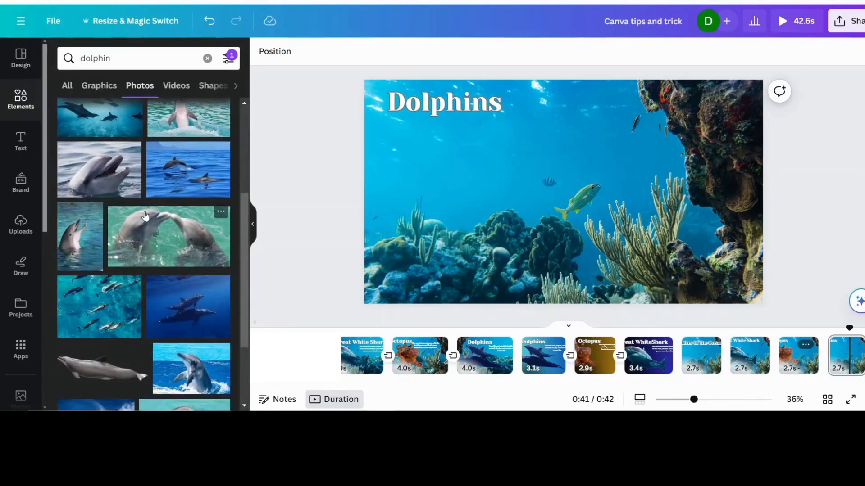
pyautogui.click(190, 204)
# - Remove the dolphin photo's background and flip the cutout horizontally
pyautogui.click(279, 51)
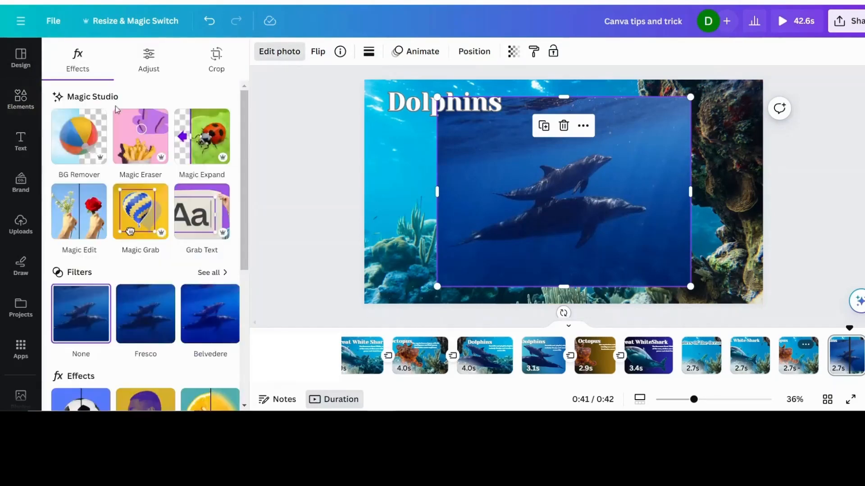
pyautogui.click(318, 52)
pyautogui.click(333, 81)
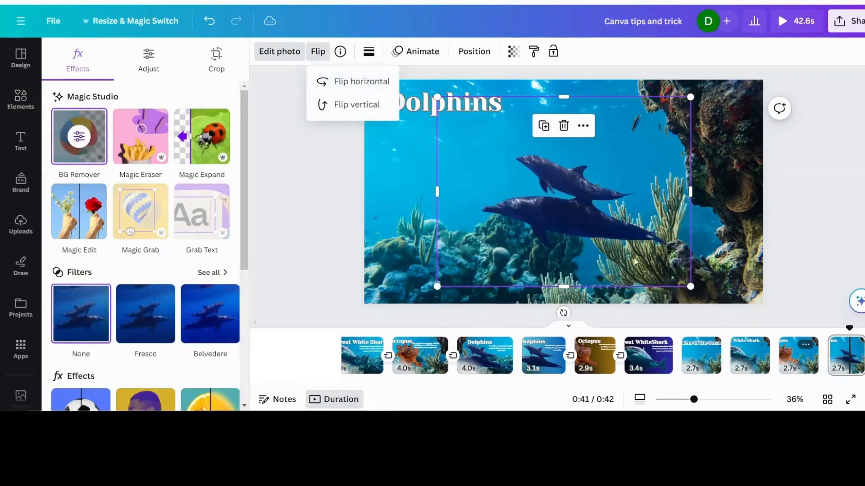
# - Enlarge the dolphin cutout and move it up and left beneath the heading
pyautogui.moveTo(609, 277); pyautogui.dragTo(710, 352)
pyautogui.moveTo(529, 253); pyautogui.dragTo(494, 218)
# - Give the dolphin cutout a white Outline from the Shadows photo effect with a size of 3
pyautogui.scroll(-5, 144, 225)
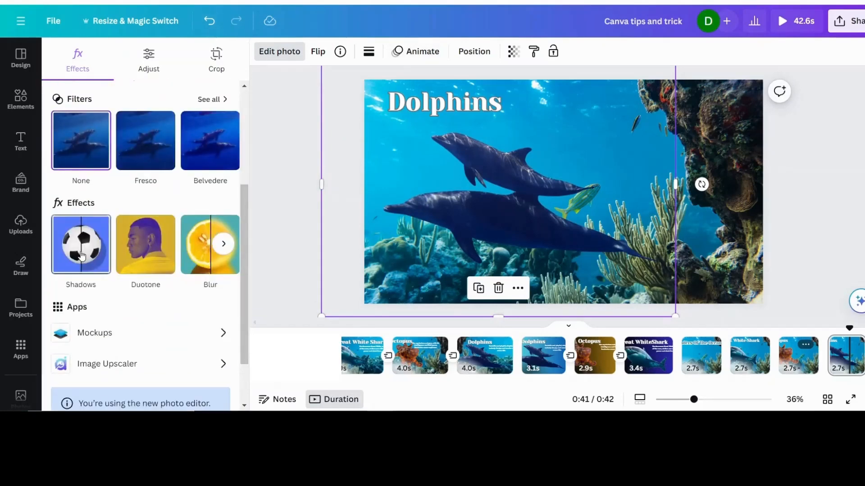
pyautogui.click(80, 244)
pyautogui.click(218, 179)
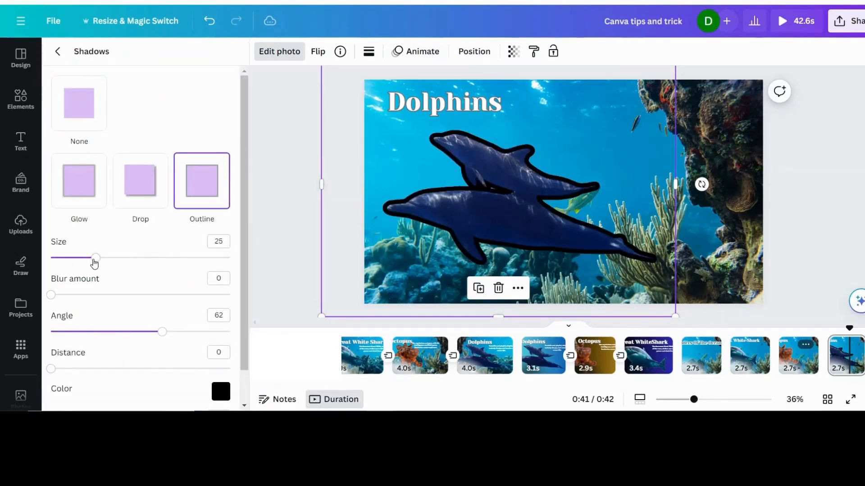
pyautogui.moveTo(94, 259); pyautogui.dragTo(57, 258)
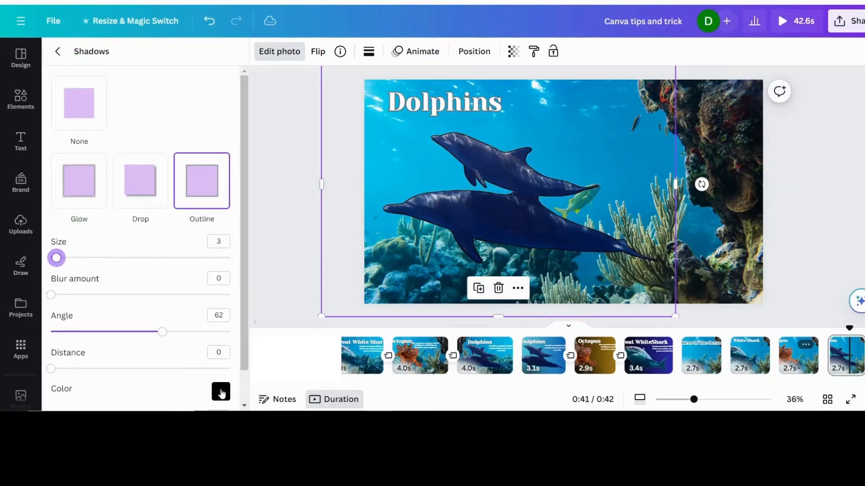
pyautogui.click(221, 394)
pyautogui.click(224, 268)
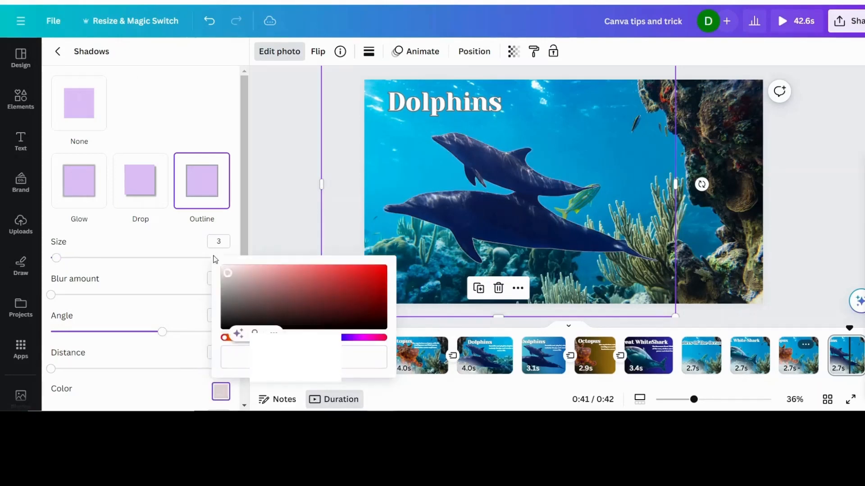
pyautogui.click(147, 316)
pyautogui.scroll(-2, 158, 394)
pyautogui.press('Escape')
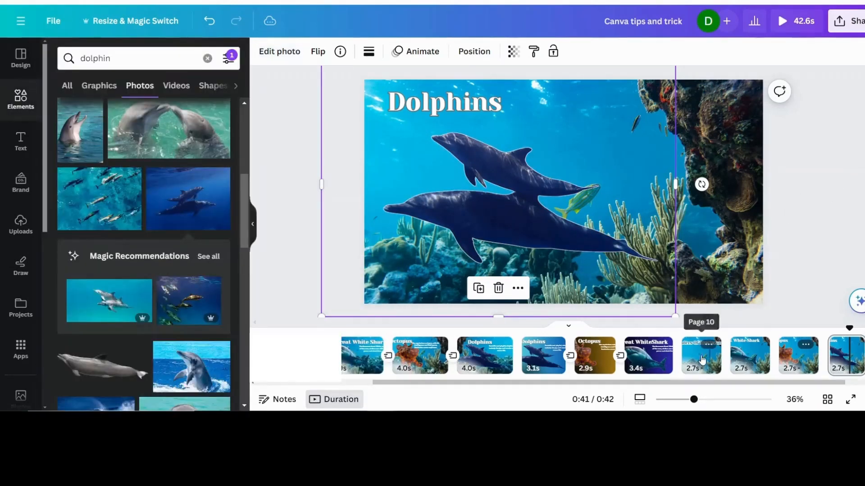
# - Move the shark cutout on the new Great White Shark page farther left beneath the heading
pyautogui.click(696, 363)
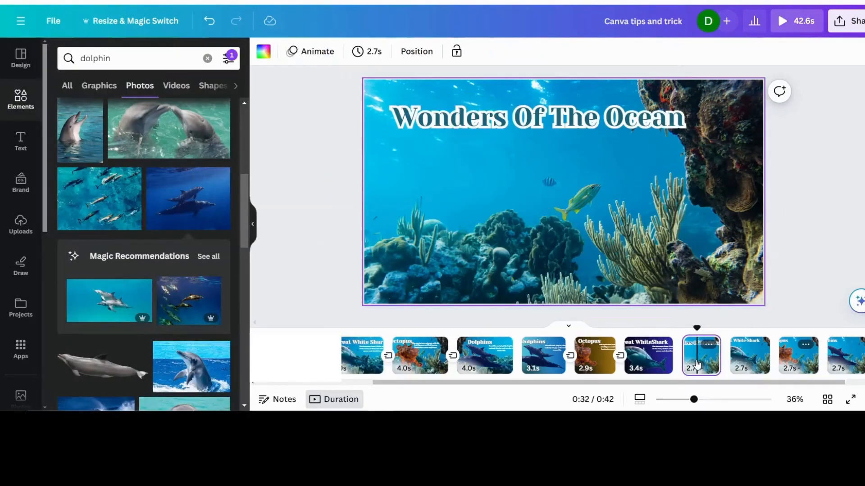
pyautogui.click(749, 361)
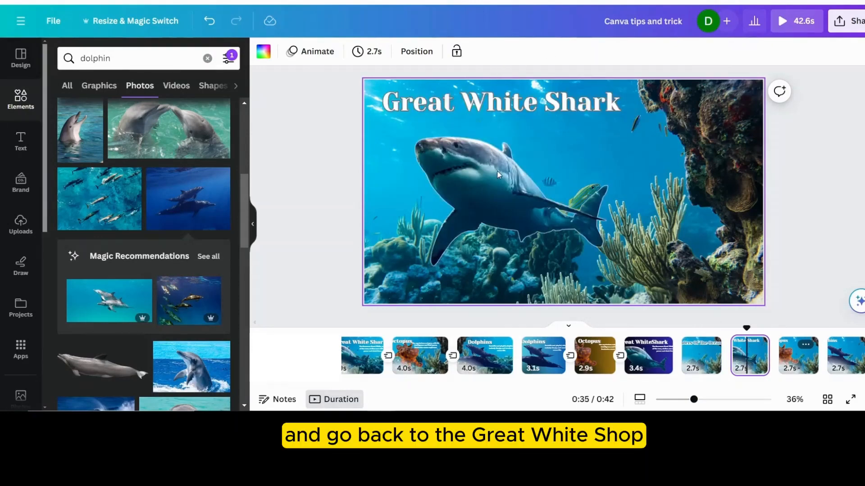
pyautogui.click(485, 178)
pyautogui.moveTo(475, 189); pyautogui.dragTo(454, 194)
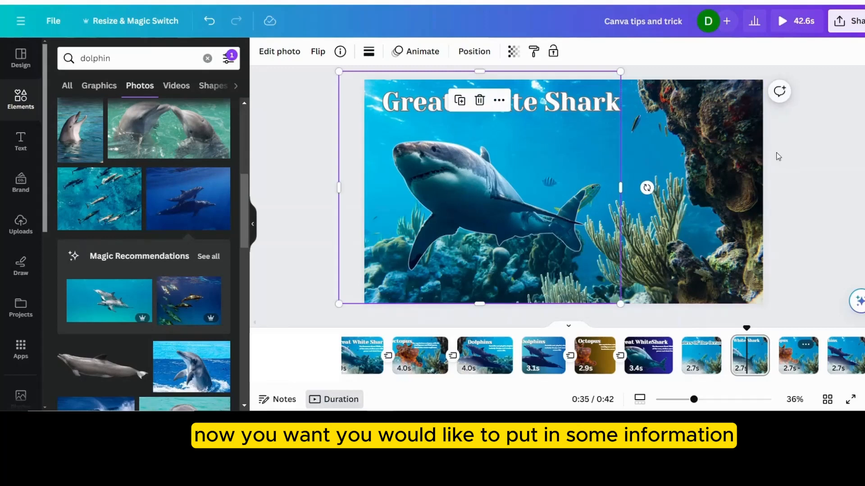
# - Add a subheading to the Great White Shark page reading "The fearsome Great White, ruler of the seas, strikes awe with its power and sleek form."
pyautogui.click(20, 143)
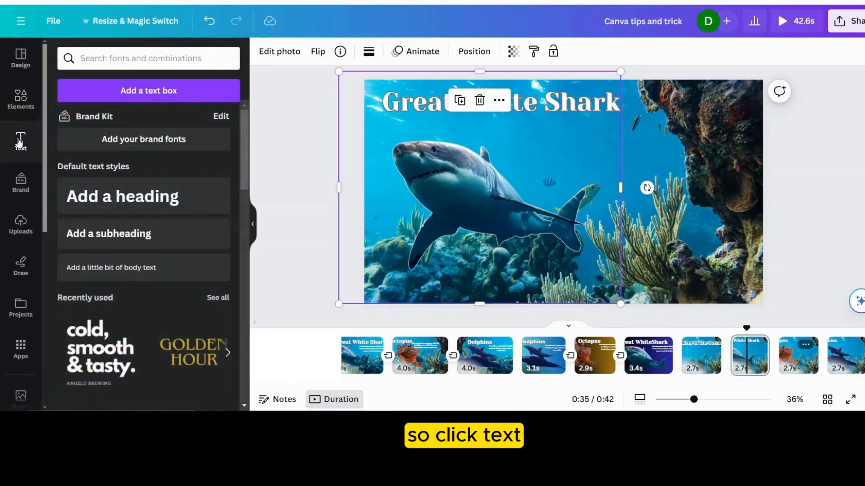
pyautogui.click(558, 139)
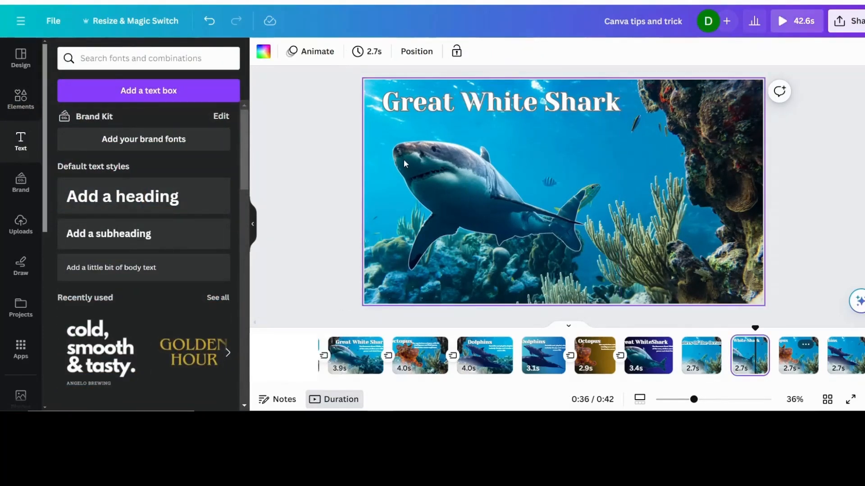
pyautogui.click(109, 245)
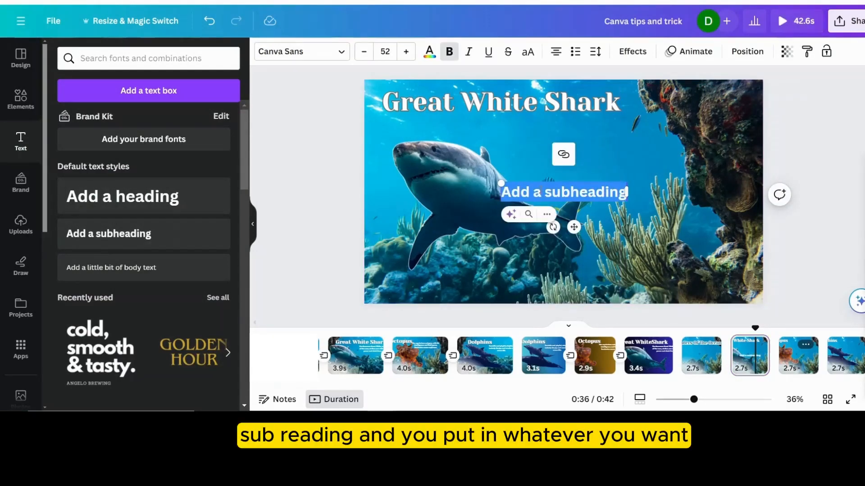
pyautogui.rightClick(539, 194)
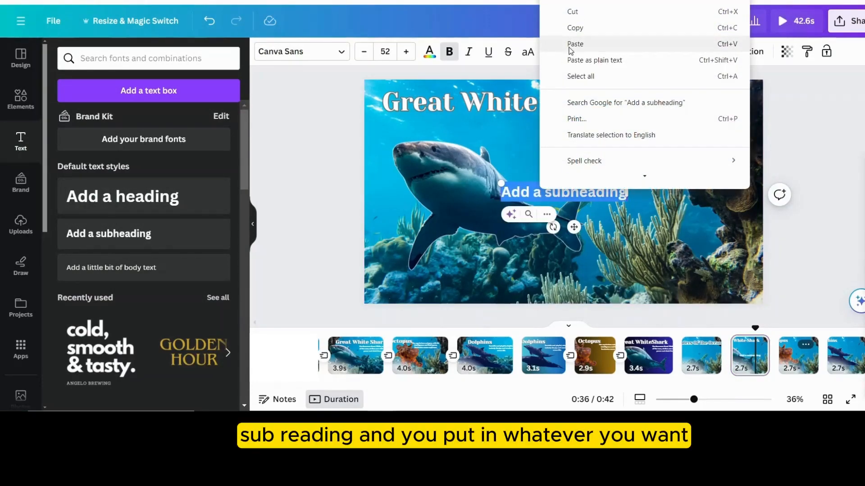
pyautogui.click(570, 43)
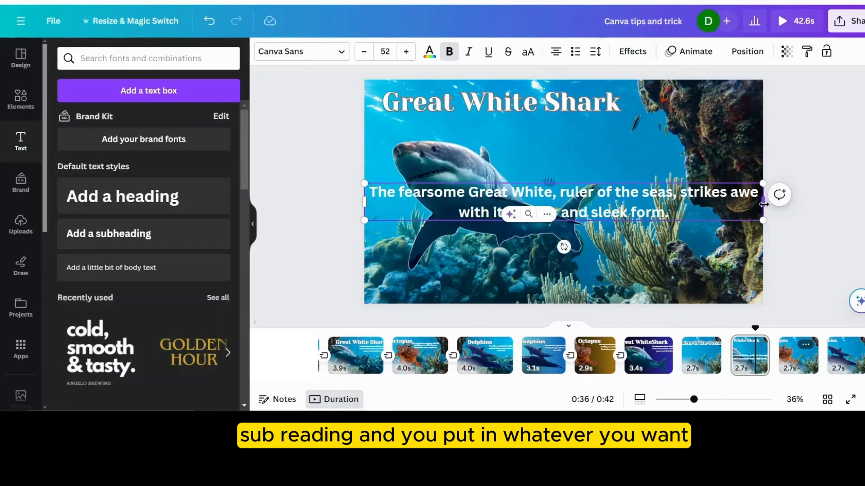
# - Narrow the shark description's text box so it wraps over four lines and place it above the shark's tail
pyautogui.moveTo(763, 205); pyautogui.dragTo(539, 220)
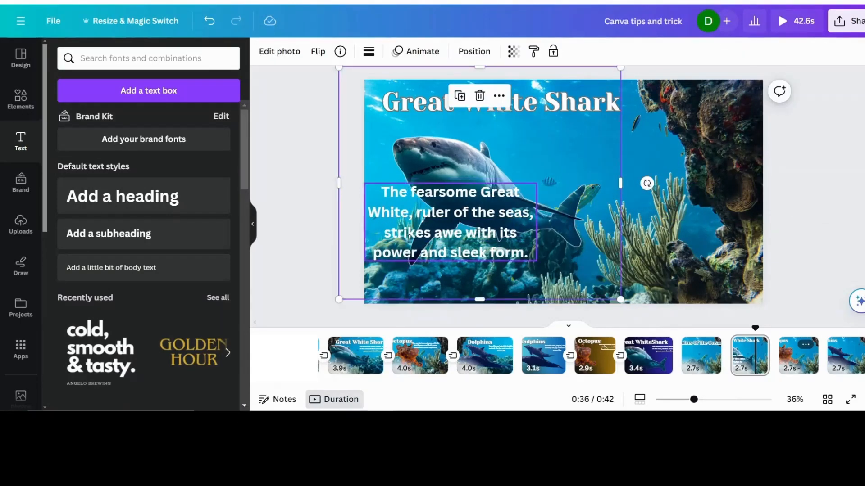
pyautogui.click(409, 243)
pyautogui.moveTo(412, 232); pyautogui.dragTo(549, 203)
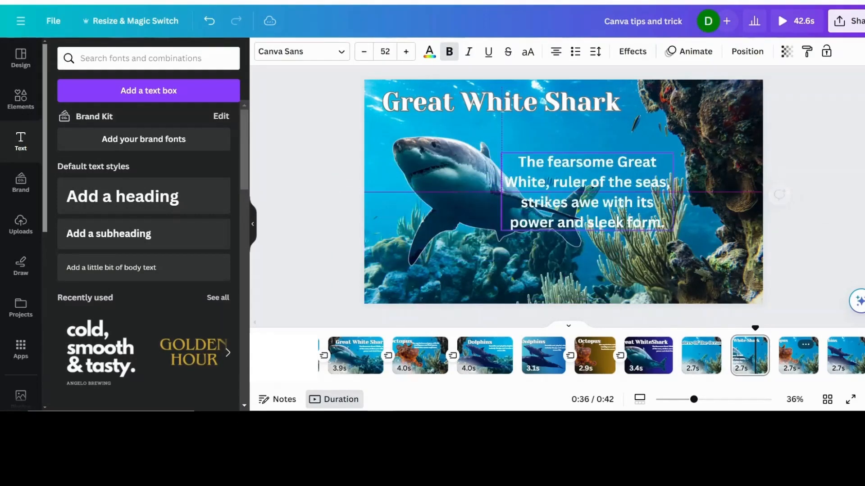
pyautogui.moveTo(621, 158); pyautogui.dragTo(636, 123)
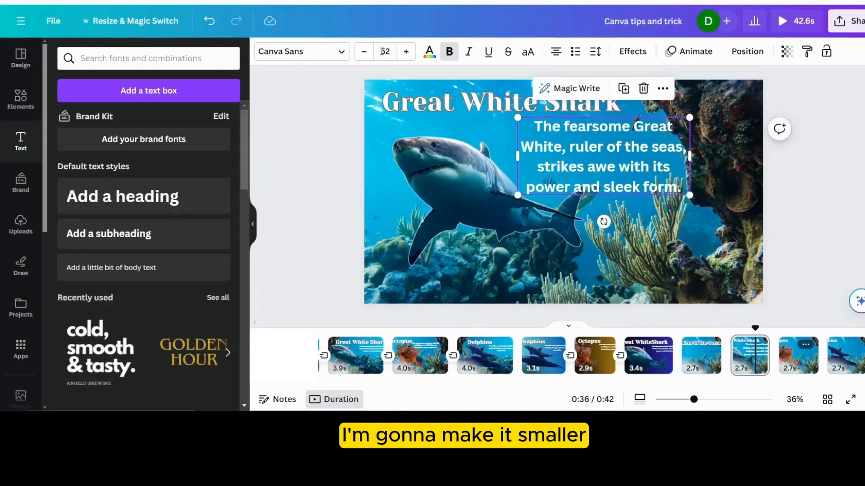
# - Reduce the shark description's font size to 36 and reposition it slightly lower and farther left below the heading
pyautogui.click(364, 52)
pyautogui.click(365, 51)
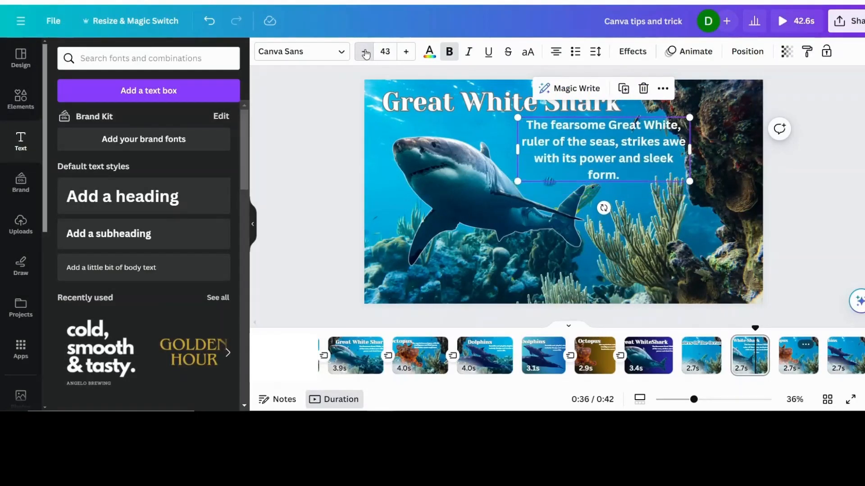
pyautogui.click(365, 51)
pyautogui.click(364, 51)
pyautogui.click(365, 52)
pyautogui.click(364, 51)
pyautogui.click(365, 52)
pyautogui.click(365, 52)
pyautogui.click(365, 52)
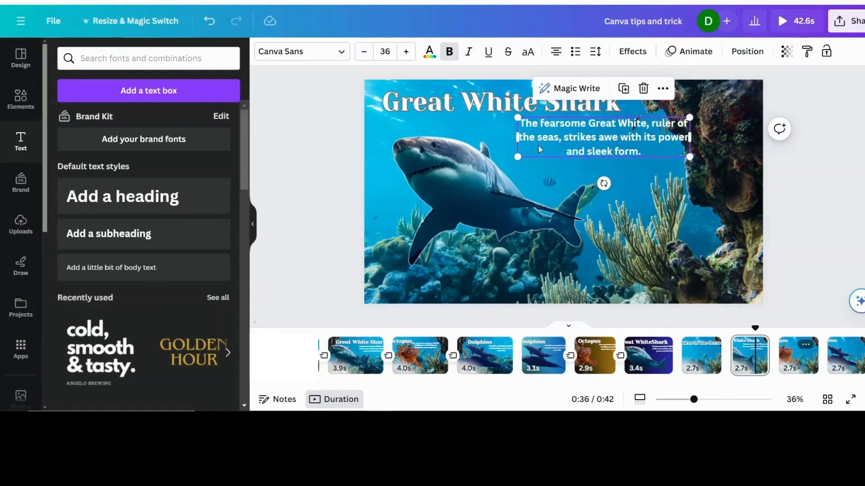
pyautogui.moveTo(636, 121); pyautogui.dragTo(612, 141)
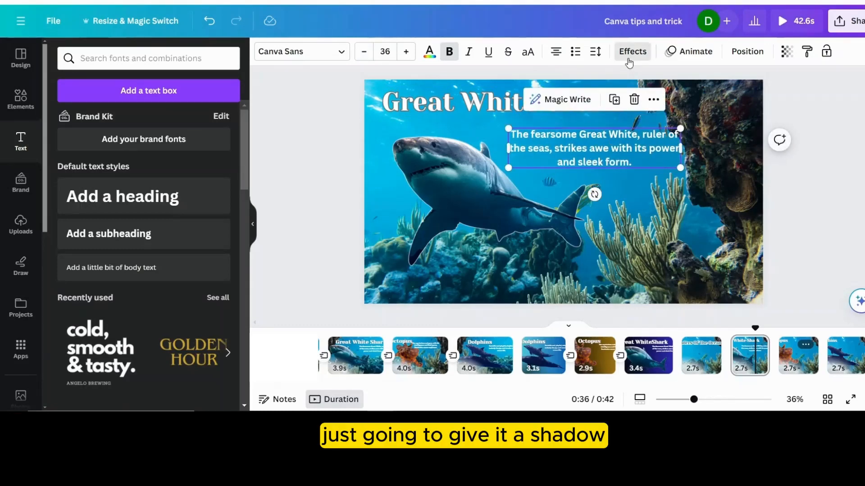
# - Give the shark description a black Shadow text effect and nudge the text slightly up
pyautogui.click(632, 52)
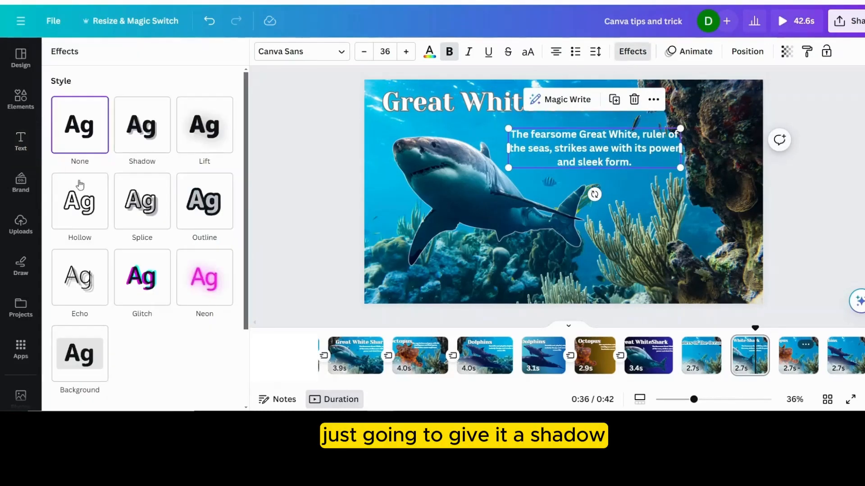
pyautogui.click(150, 130)
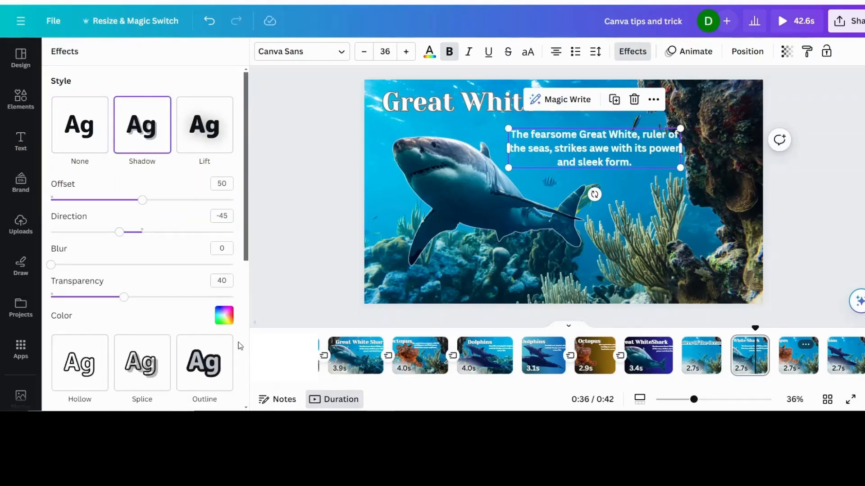
pyautogui.click(224, 317)
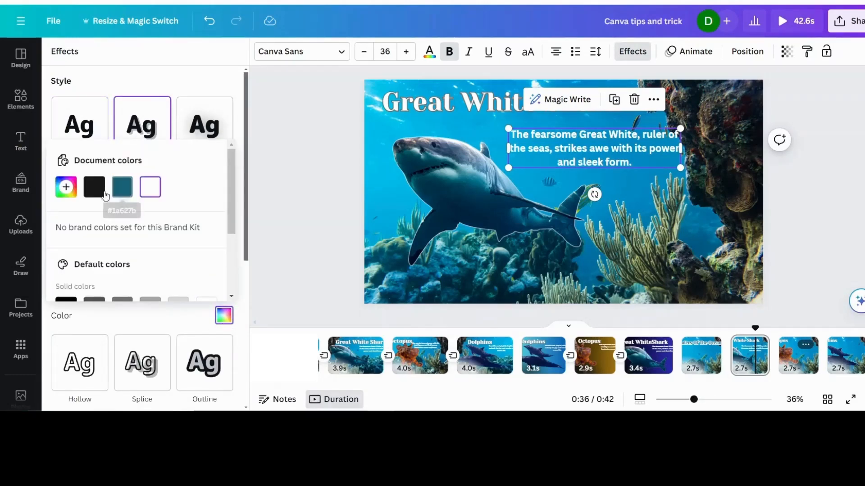
pyautogui.click(95, 189)
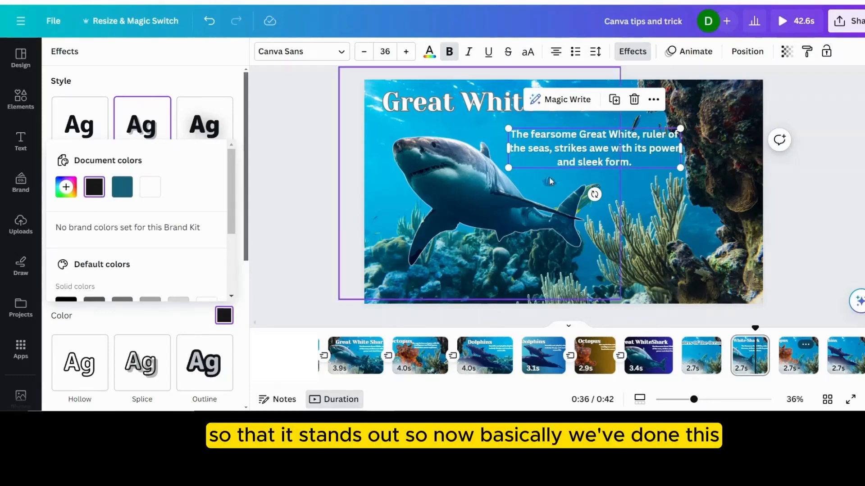
pyautogui.moveTo(592, 149); pyautogui.dragTo(592, 142)
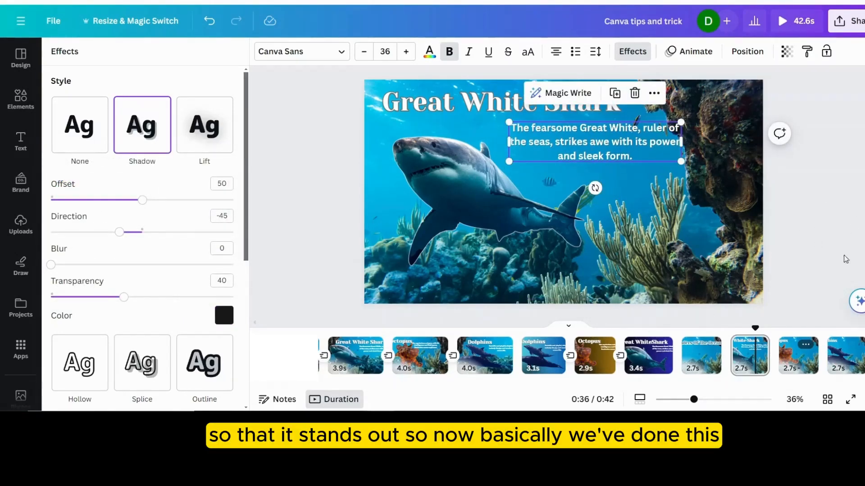
# - Add the octopus and dolphin descriptions to the new Octopus and Dolphins pages, and place the dolphin text just below and beside its heading
pyautogui.click(798, 356)
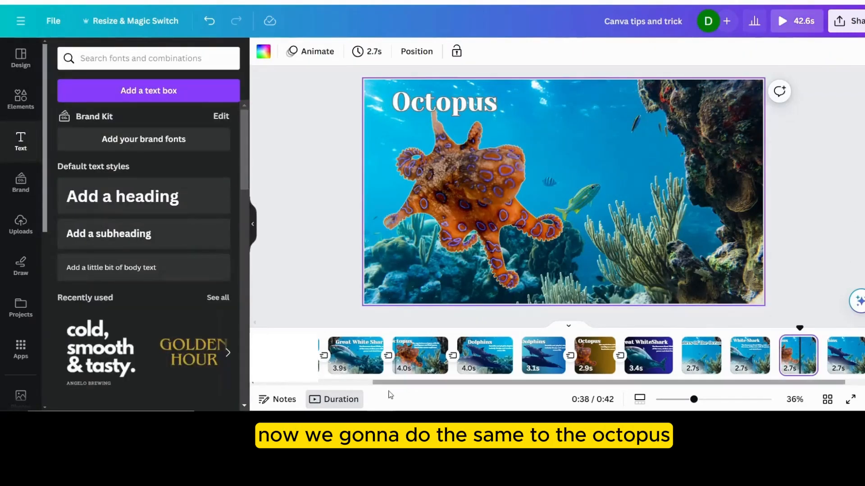
pyautogui.click(420, 355)
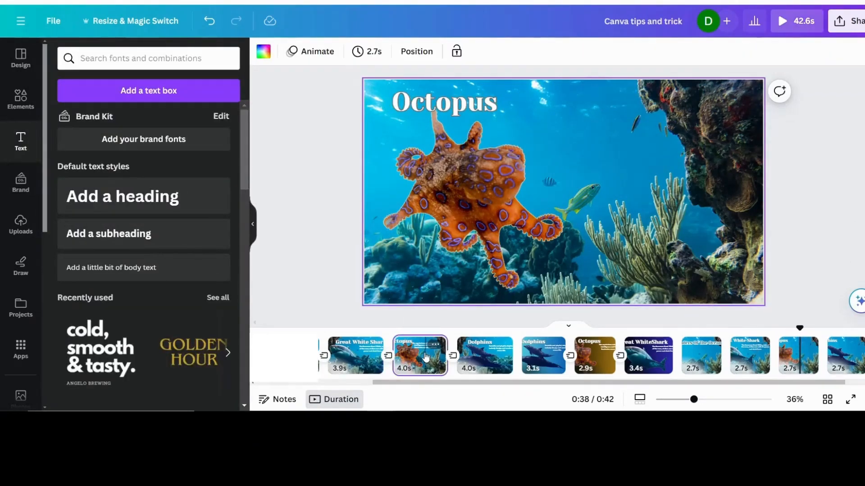
pyautogui.click(564, 118)
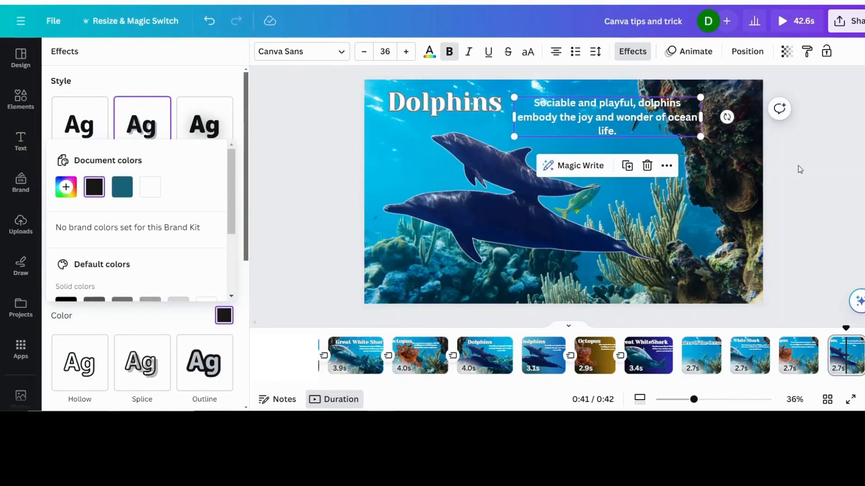
pyautogui.click(804, 163)
pyautogui.moveTo(637, 112); pyautogui.dragTo(620, 126)
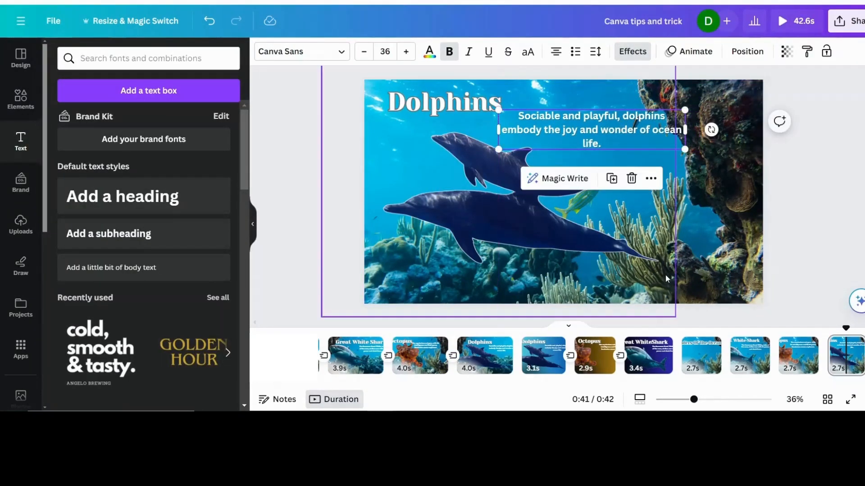
# - Add a Flow transition between the "Wonders Of The Ocean" title page and the Great White Shark page
pyautogui.click(688, 362)
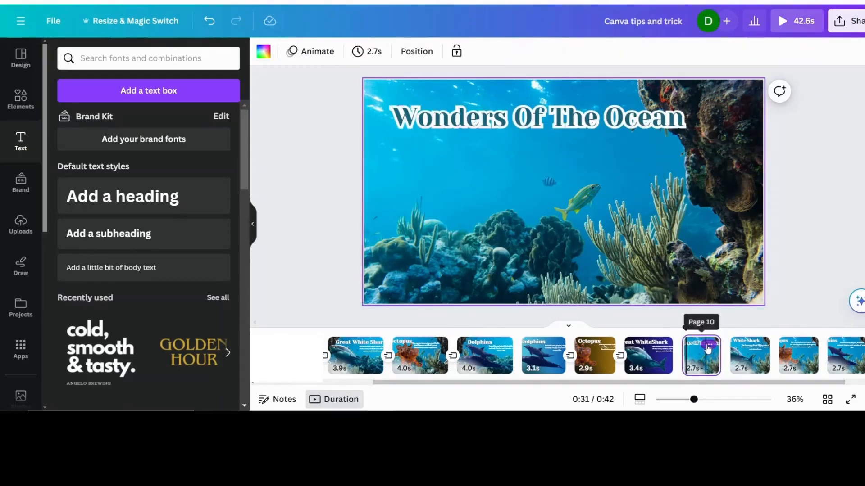
pyautogui.moveTo(729, 370)
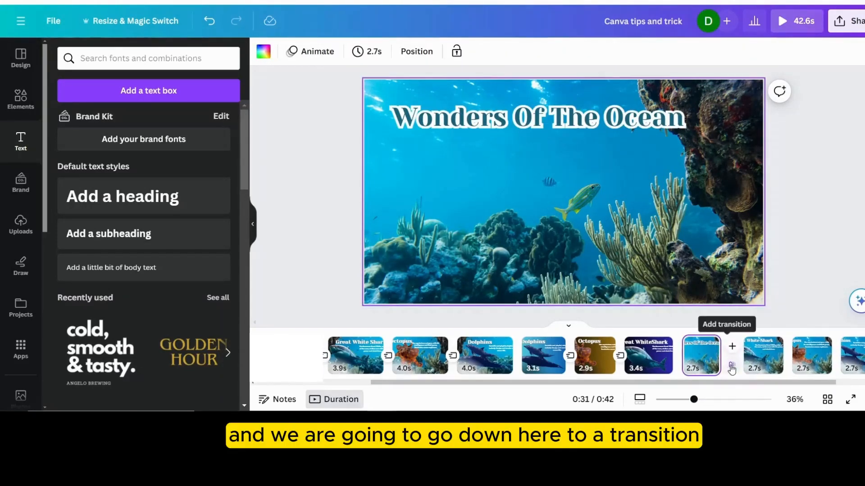
pyautogui.click(730, 368)
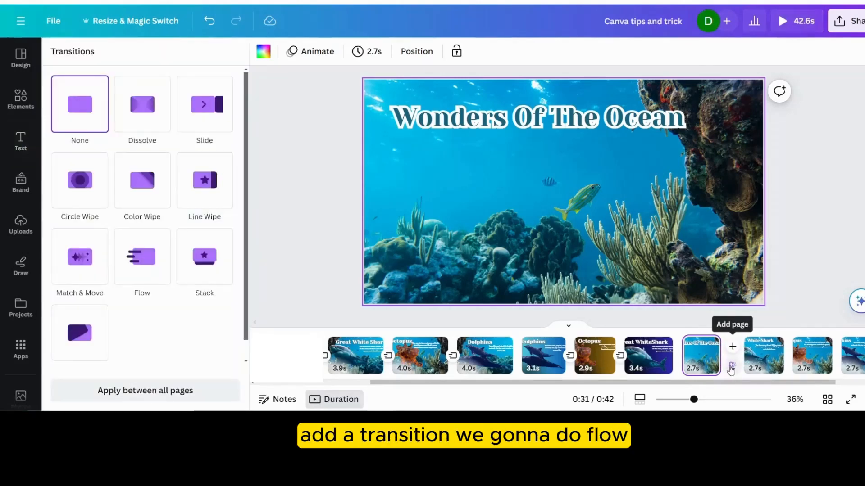
pyautogui.click(160, 267)
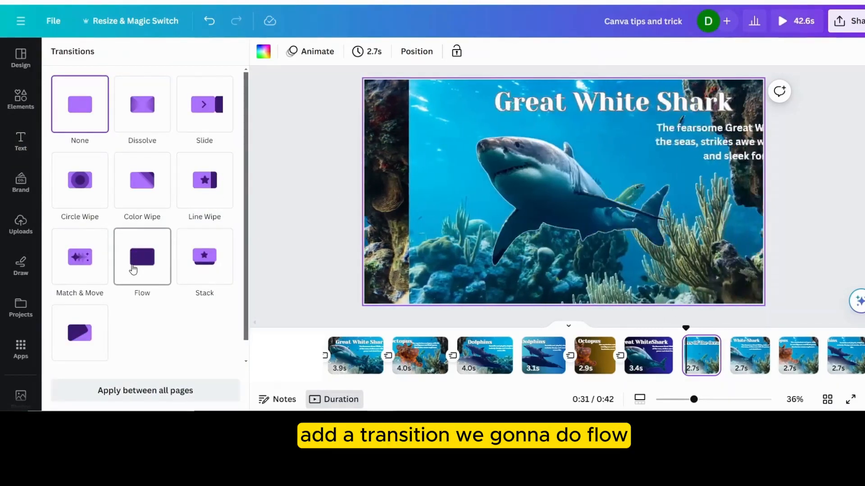
pyautogui.scroll(-2, 132, 268)
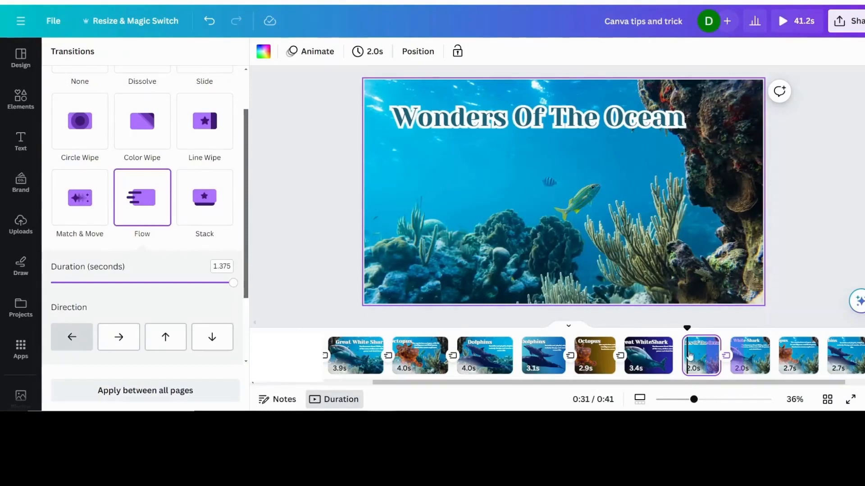
# - Add Flow transitions between the Great White Shark and Octopus pages and between the Octopus and Dolphins pages
pyautogui.click(781, 366)
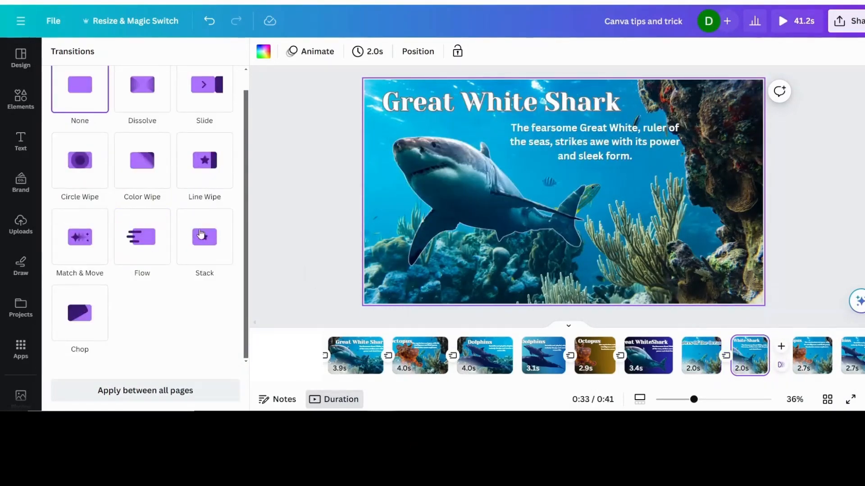
pyautogui.click(140, 242)
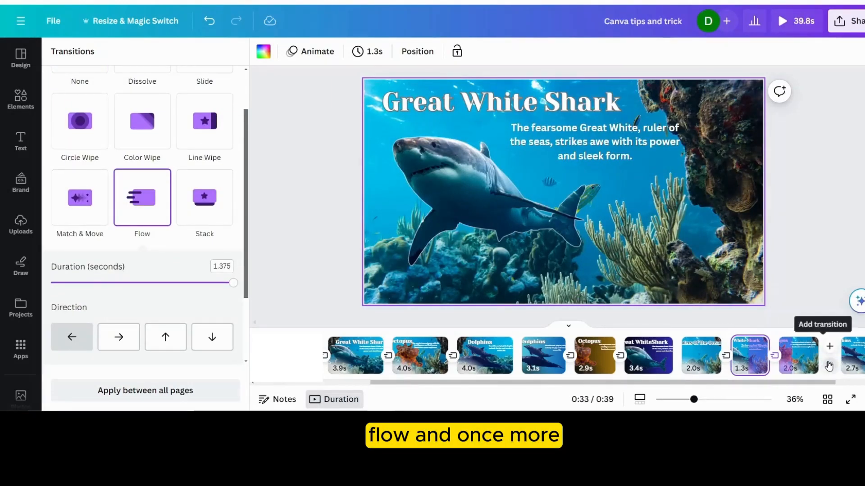
pyautogui.click(829, 365)
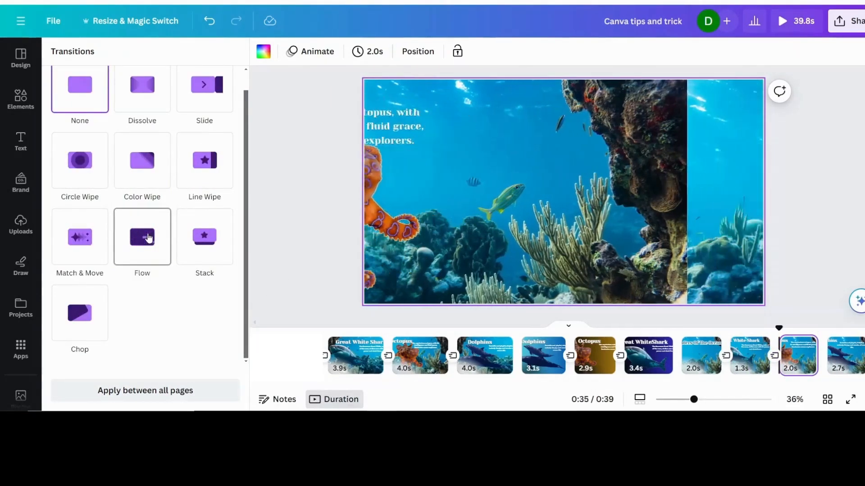
pyautogui.click(148, 238)
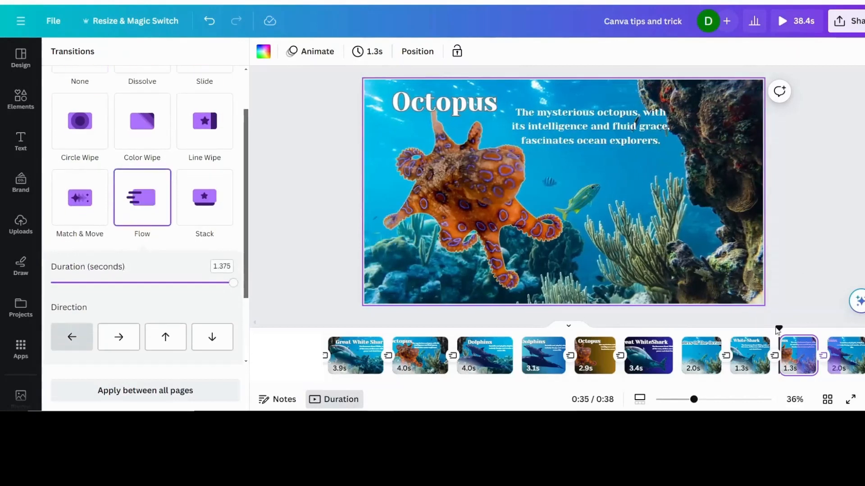
# - Preview the video from the title page and scrub back to examine the transition into the Great White Shark page
pyautogui.click(701, 358)
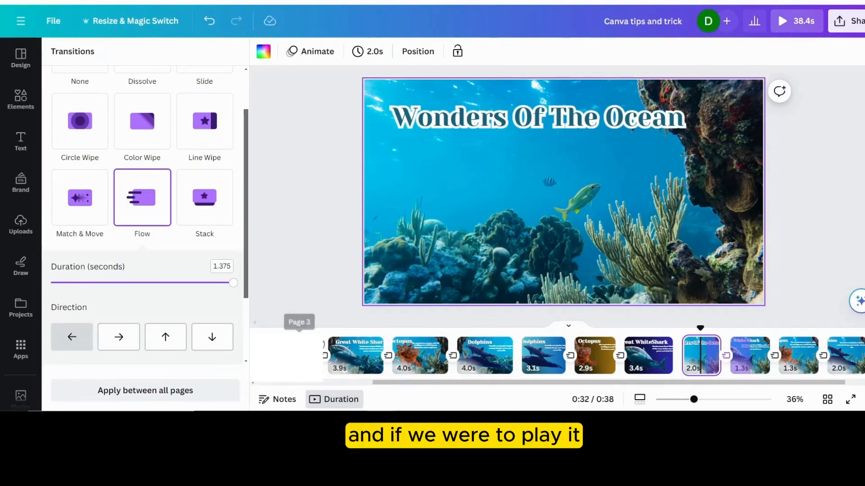
pyautogui.press('space')
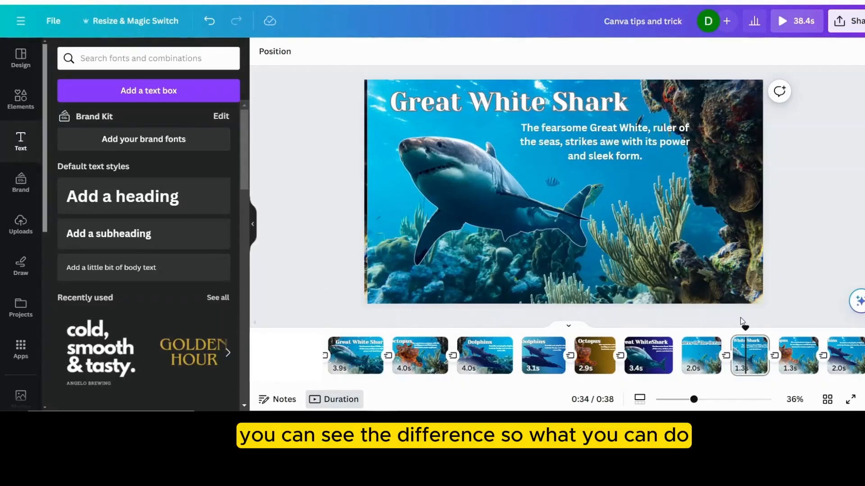
pyautogui.moveTo(745, 327); pyautogui.dragTo(727, 326)
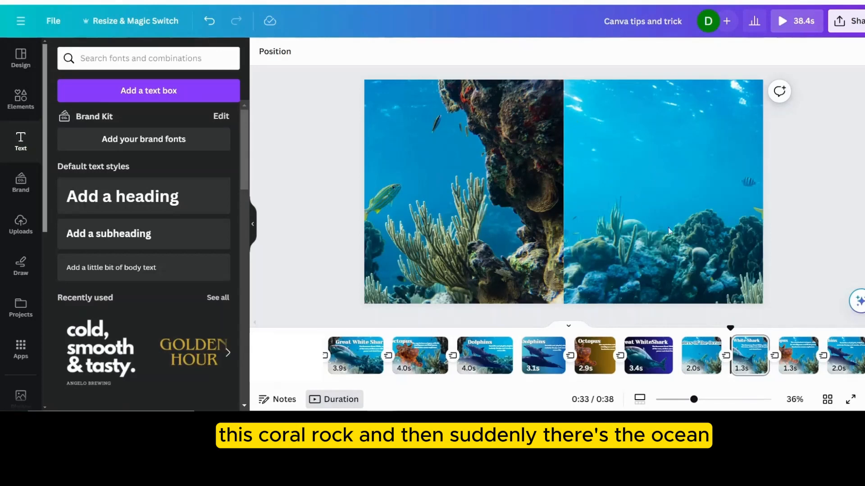
# - Flip the background photo of the Great White Shark page following the title page horizontally
pyautogui.moveTo(730, 328)
pyautogui.mouseDown()
pyautogui.moveTo(711, 329)
pyautogui.moveTo(746, 327)
pyautogui.mouseUp()
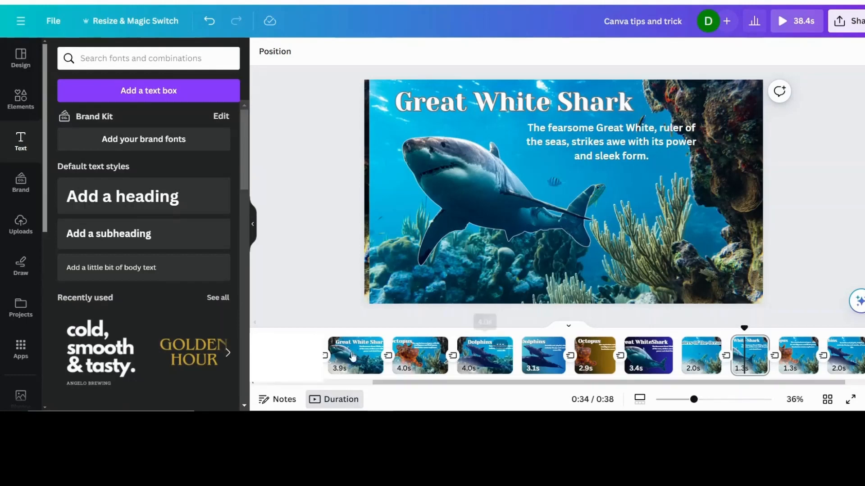
pyautogui.moveTo(744, 330)
pyautogui.mouseDown()
pyautogui.moveTo(756, 328)
pyautogui.moveTo(748, 330)
pyautogui.mouseUp()
pyautogui.click(601, 212)
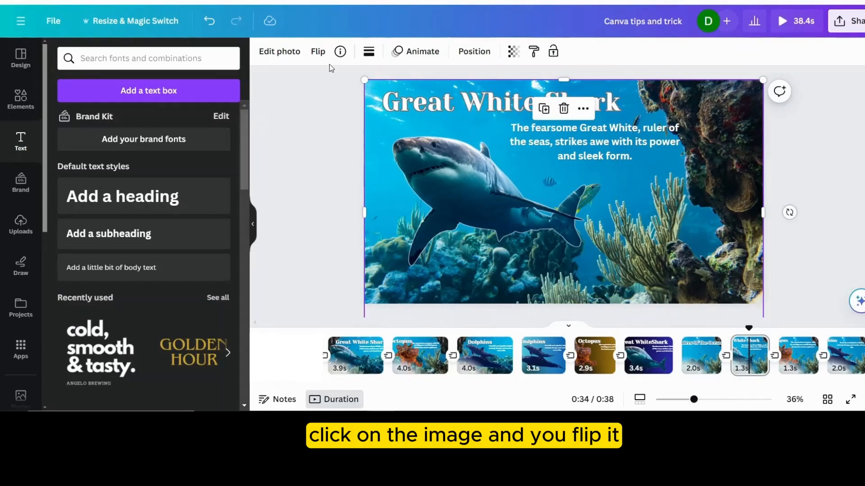
pyautogui.click(317, 51)
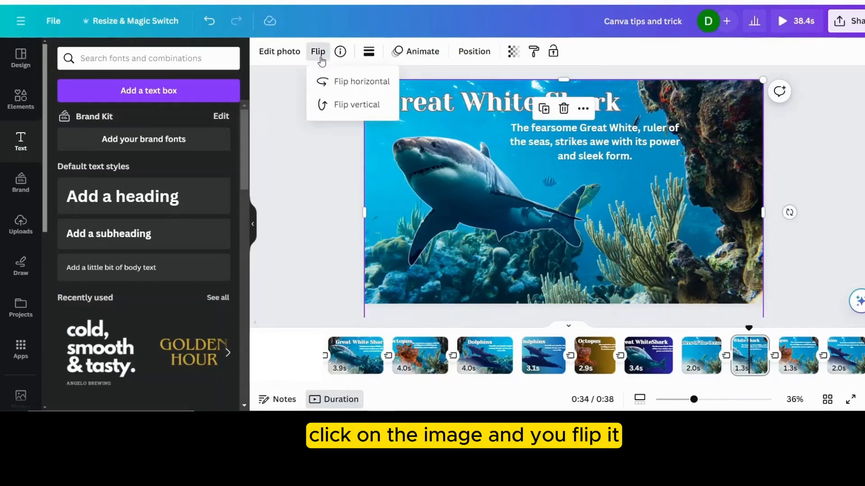
pyautogui.click(342, 83)
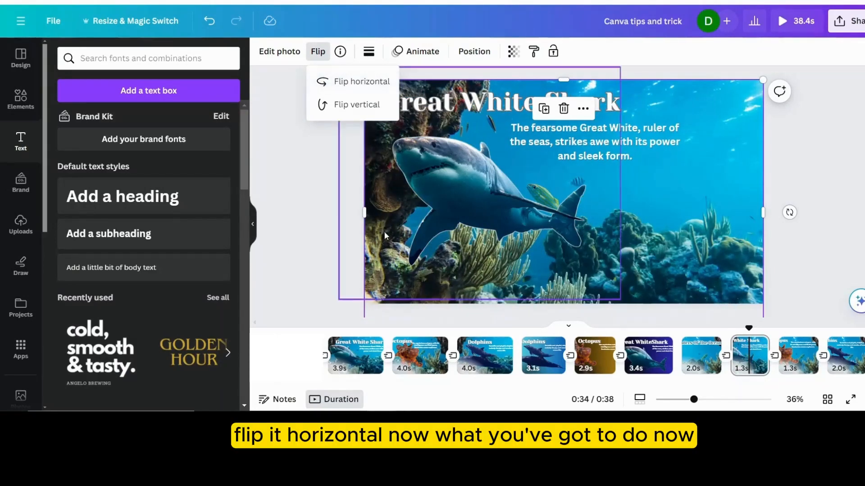
# - Preview the transition out of the title page and enlarge the Great White Shark page's background photo slightly beyond the page's upper-left corner
pyautogui.click(703, 360)
pyautogui.click(703, 360)
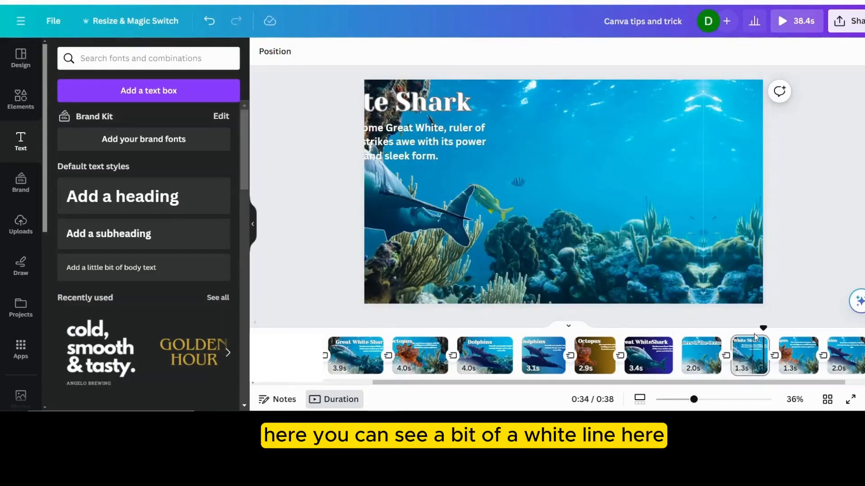
pyautogui.moveTo(763, 330); pyautogui.dragTo(734, 329)
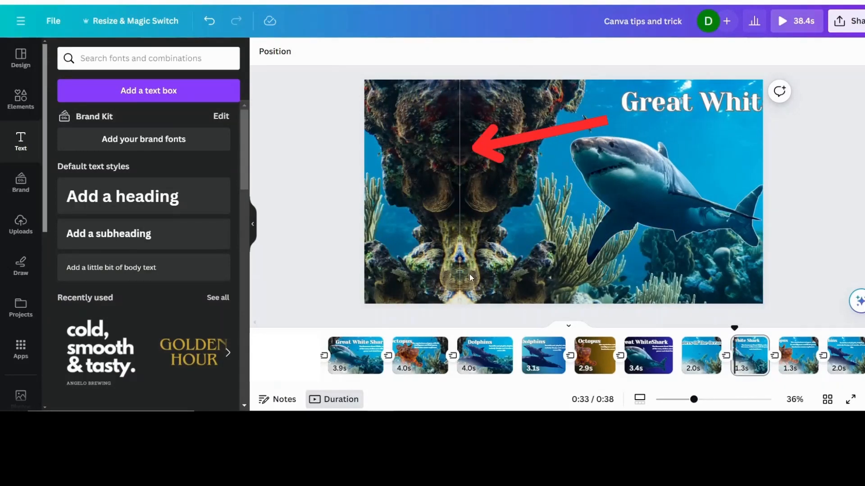
pyautogui.click(748, 356)
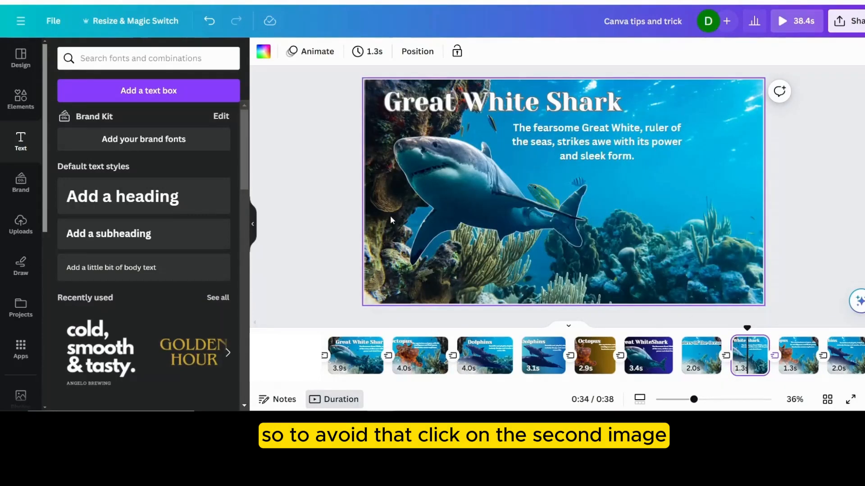
pyautogui.click(743, 119)
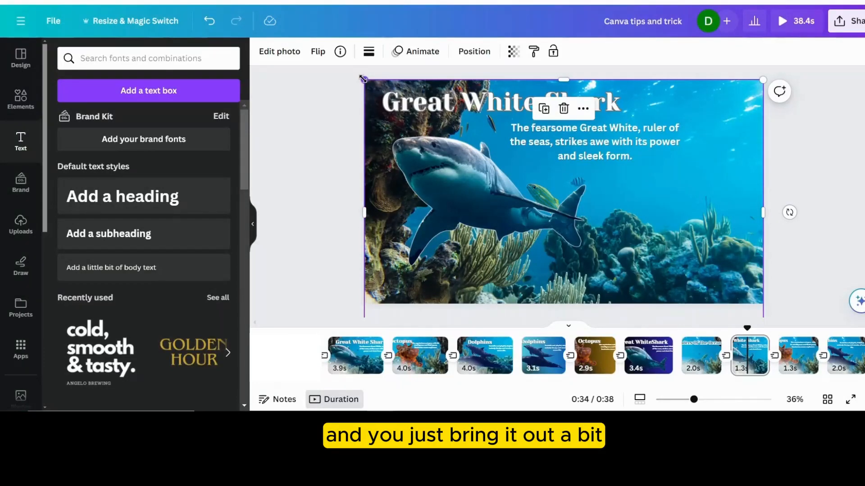
pyautogui.moveTo(363, 79); pyautogui.dragTo(354, 77)
# - Replay the video from the title page and enlarge the Octopus page's background photo slightly beyond the page's upper-left corner
pyautogui.click(702, 359)
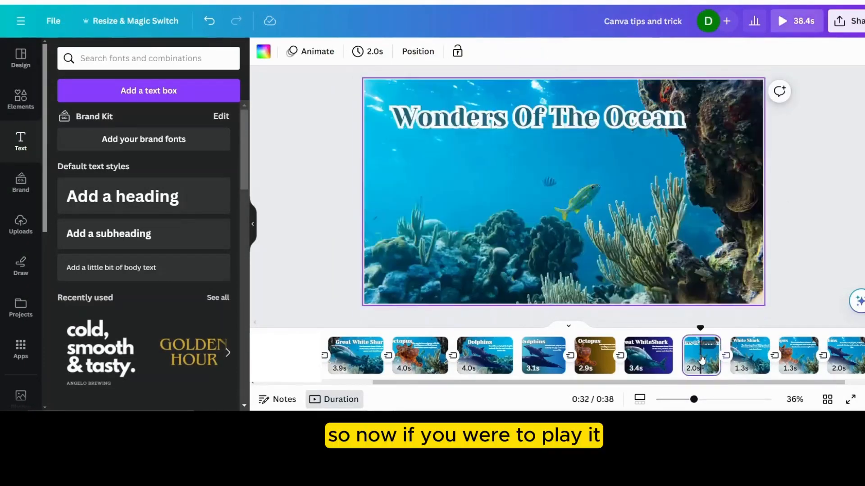
pyautogui.press('space')
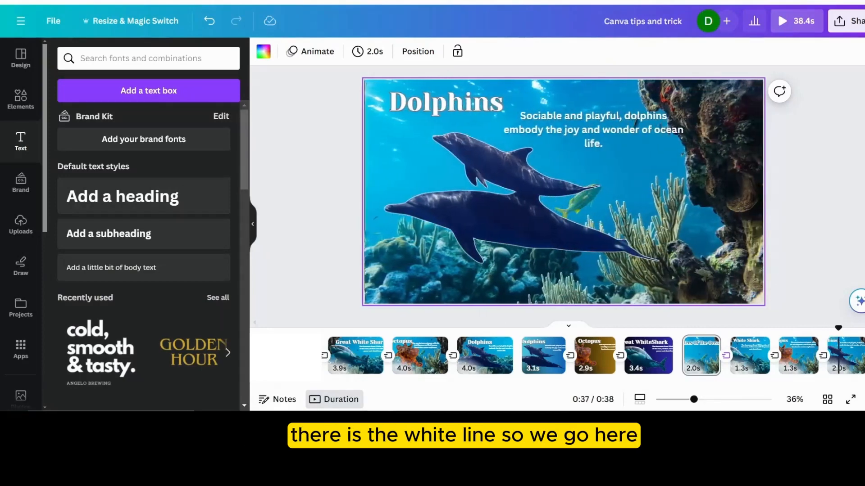
pyautogui.click(798, 355)
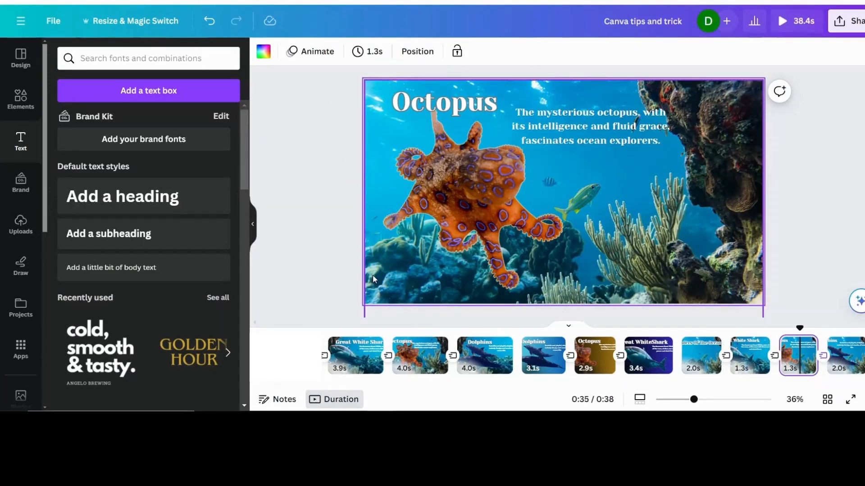
pyautogui.click(732, 128)
pyautogui.moveTo(364, 79); pyautogui.dragTo(356, 75)
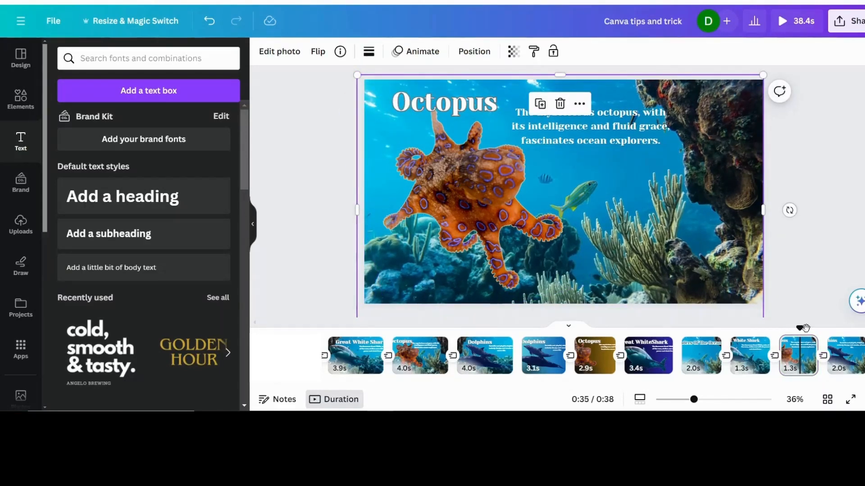
# - Flip the Dolphins page's background photo horizontally and enlarge it slightly beyond the page's upper-left corner
pyautogui.click(847, 364)
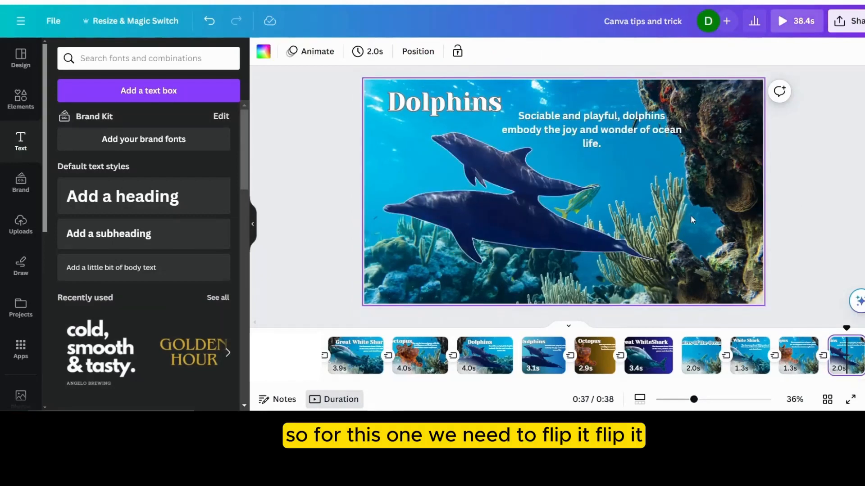
pyautogui.click(726, 233)
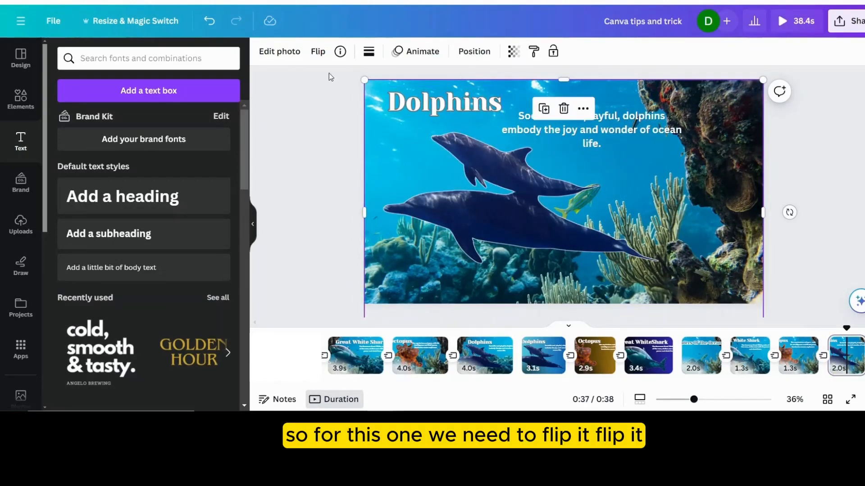
pyautogui.click(318, 52)
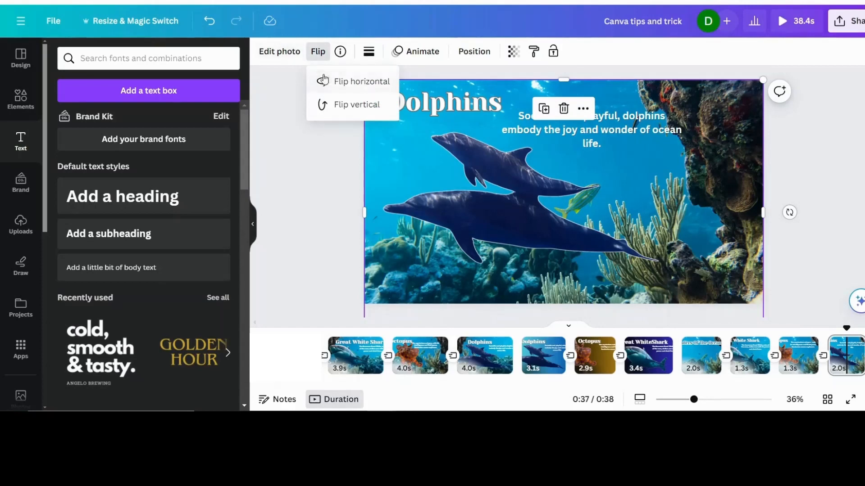
pyautogui.click(326, 81)
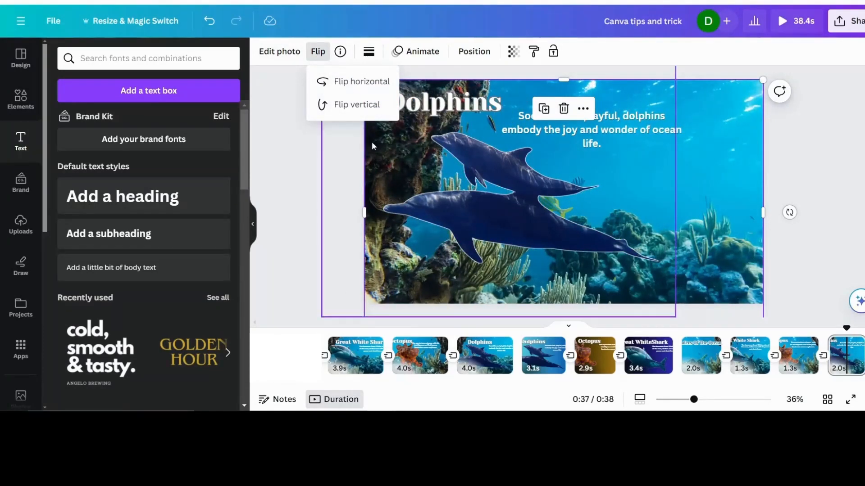
pyautogui.click(290, 180)
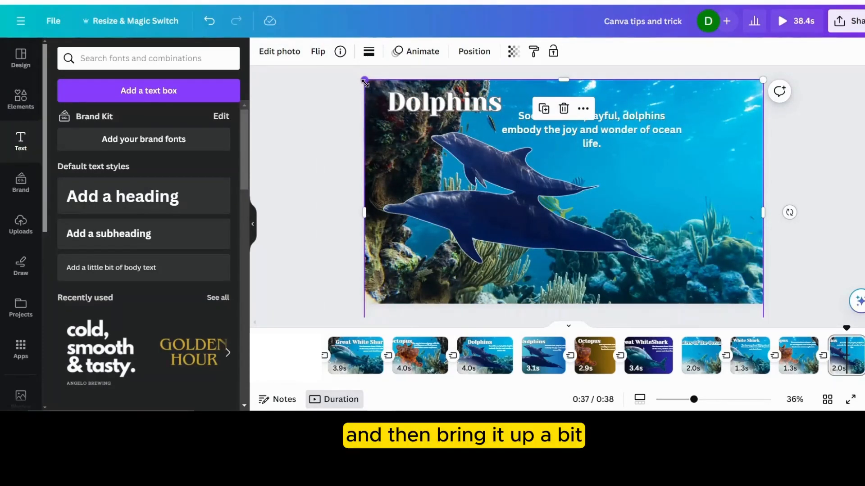
pyautogui.moveTo(366, 79); pyautogui.dragTo(358, 76)
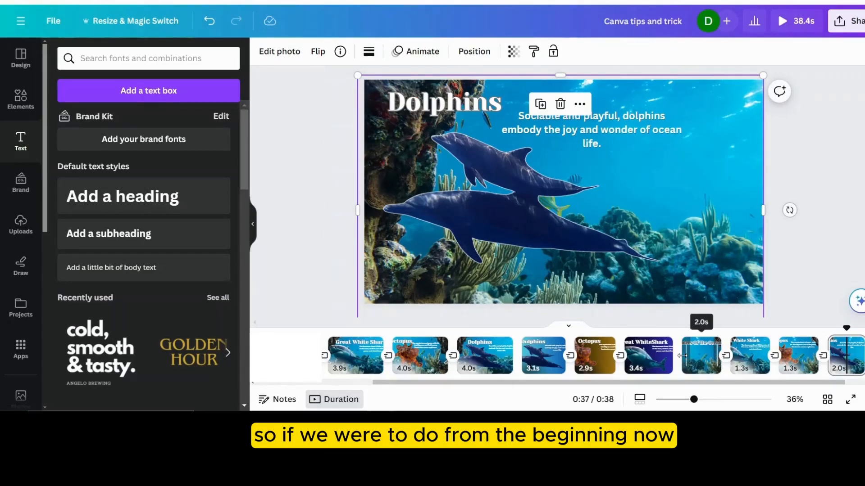
# - Replay from the title page, extend the Dolphins background photo further past the page's left edge, and check the transition from the Octopus page
pyautogui.click(698, 356)
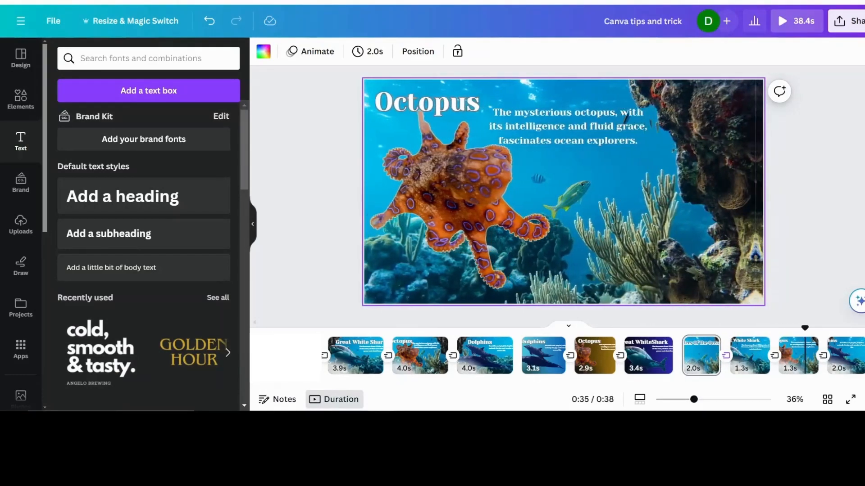
pyautogui.click(846, 356)
pyautogui.click(395, 153)
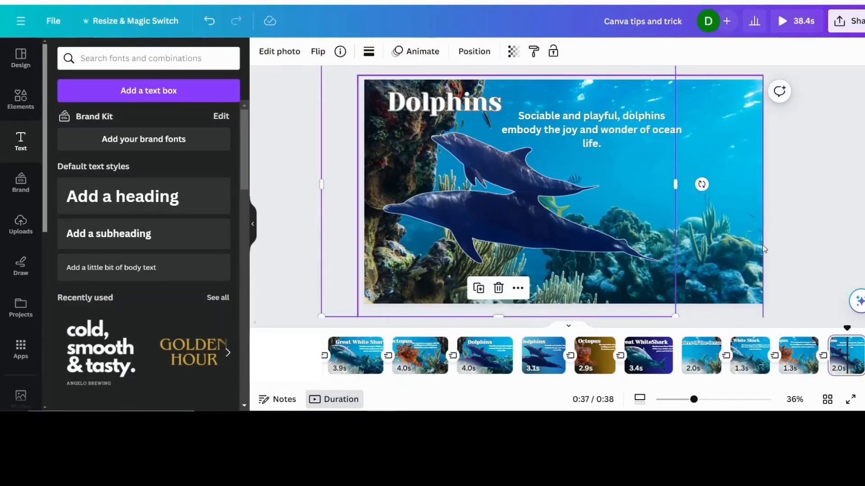
pyautogui.click(739, 277)
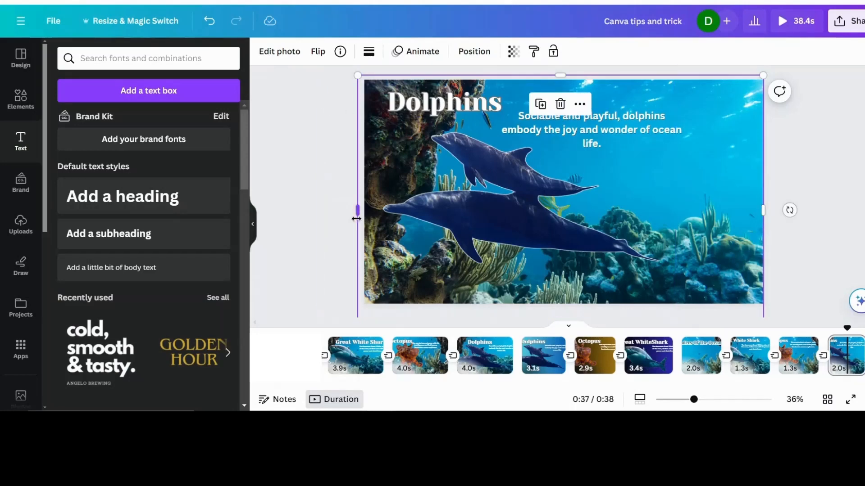
pyautogui.moveTo(359, 211); pyautogui.dragTo(353, 210)
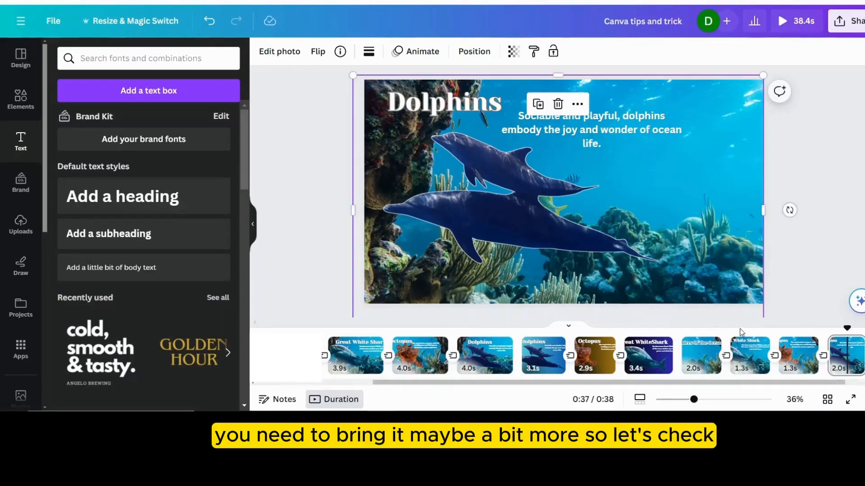
pyautogui.click(807, 359)
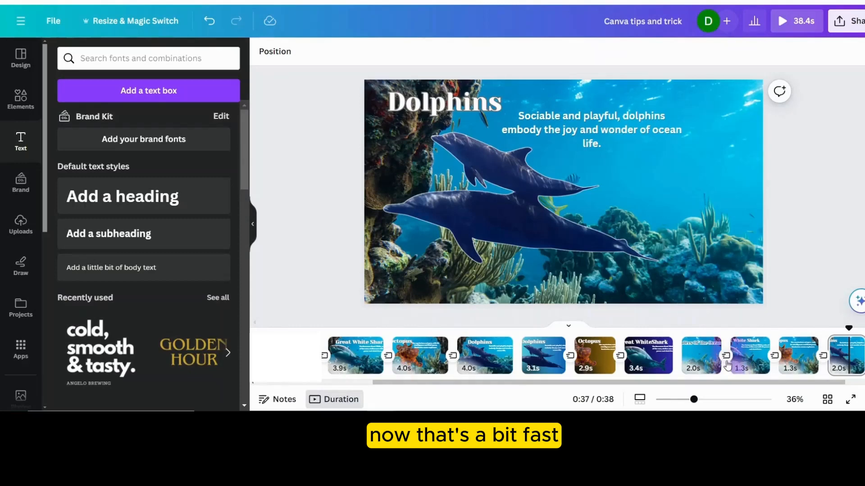
# - Set the duration of the Flow transition between the title page and the Great White Shark page to 1.3 seconds
pyautogui.click(727, 358)
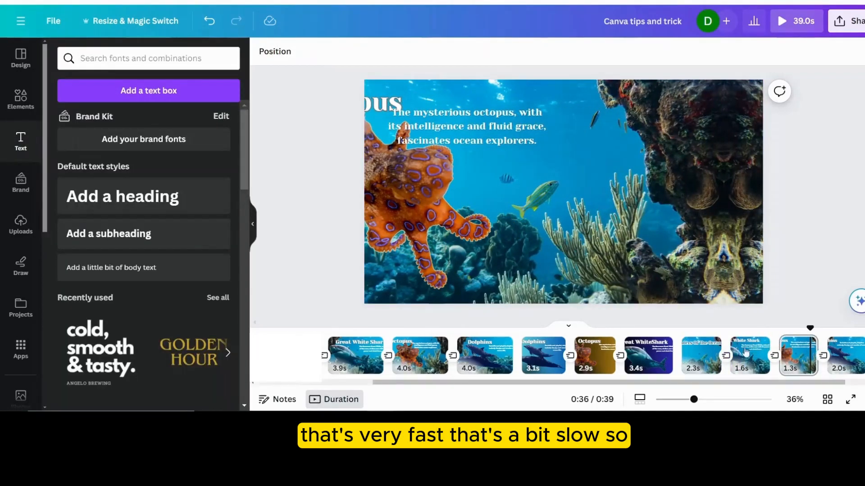
pyautogui.click(709, 361)
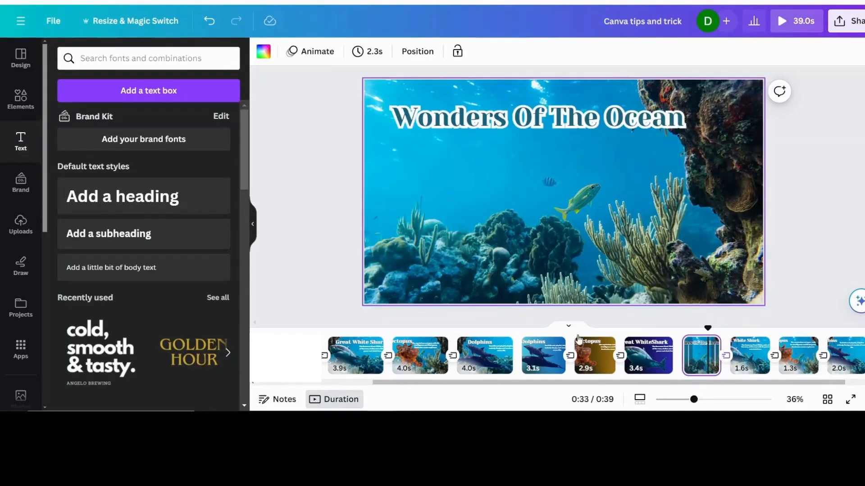
pyautogui.click(726, 356)
pyautogui.scroll(-2, 190, 293)
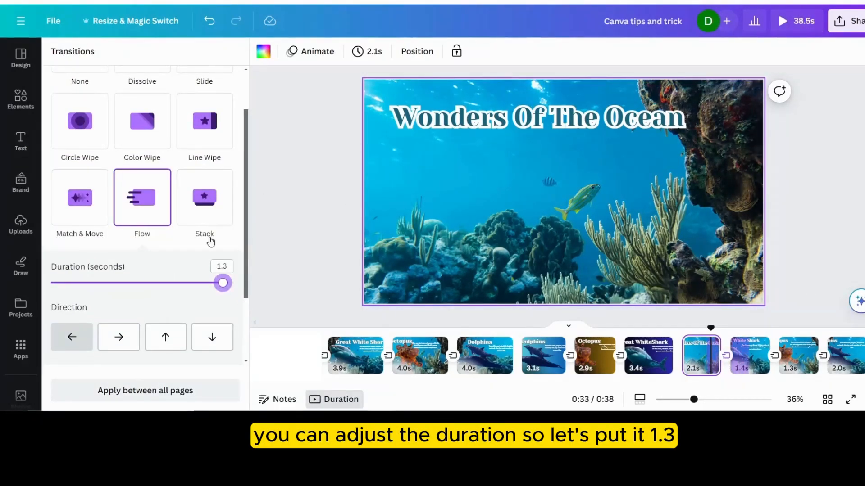
# - Check the Flow durations of the transitions into the Octopus and Dolphins pages and replay the video from the title page
pyautogui.click(772, 362)
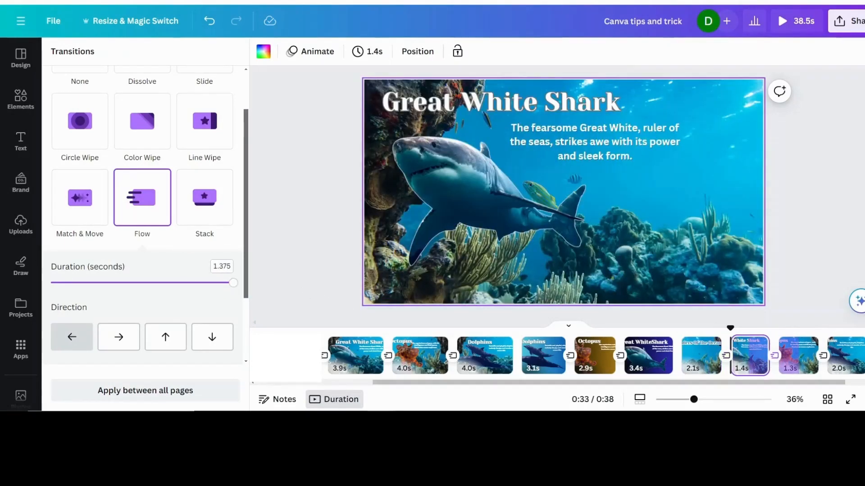
pyautogui.click(822, 359)
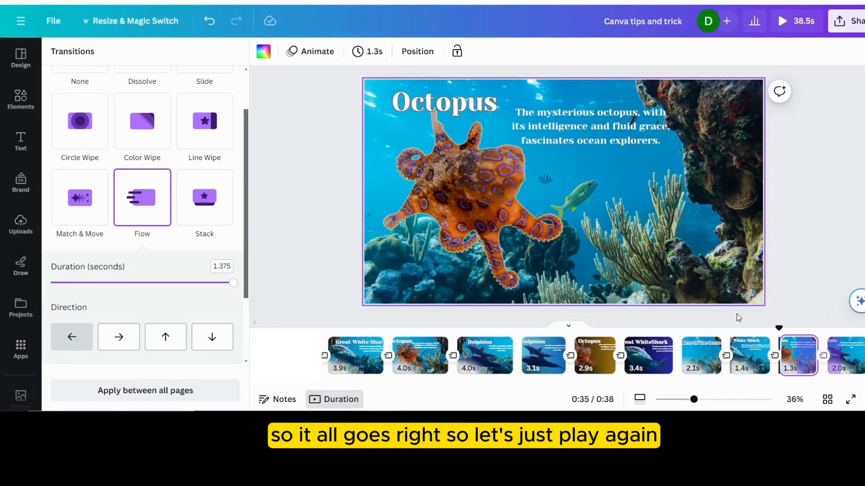
pyautogui.click(692, 361)
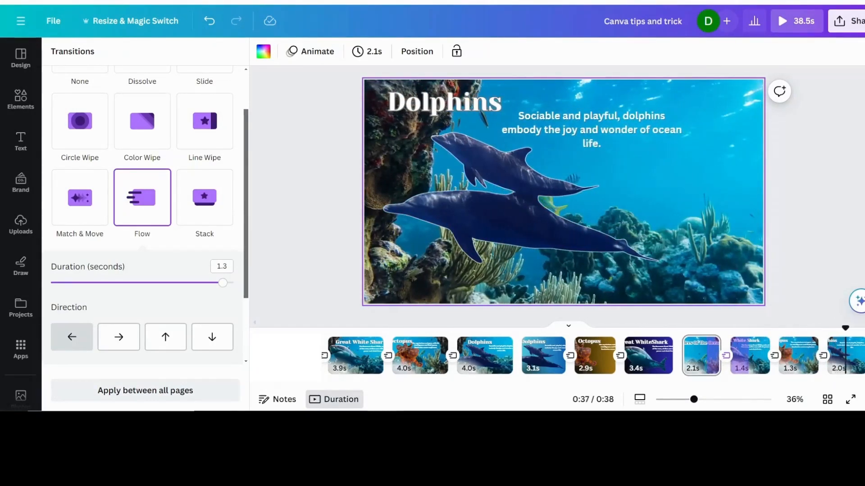
# - Add a page after Dolphins with the Great White Shark image and text, and give it a turquoise-to-dark-blue gradient background
pyautogui.click(851, 357)
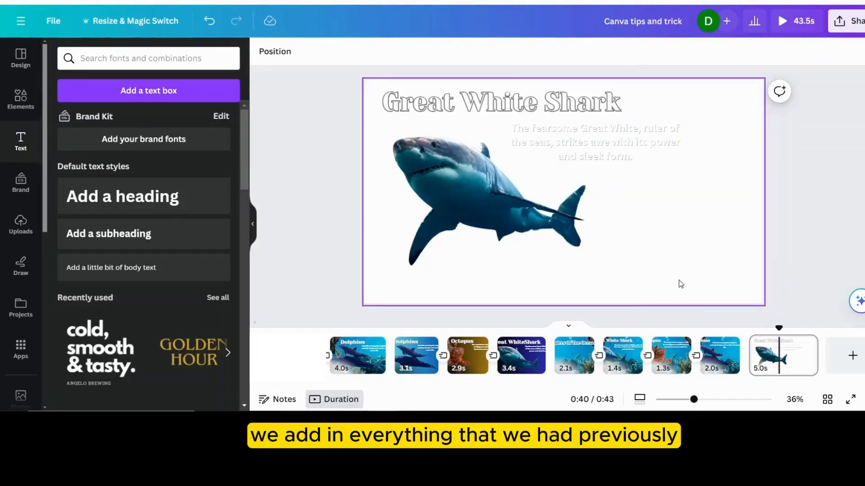
pyautogui.click(697, 288)
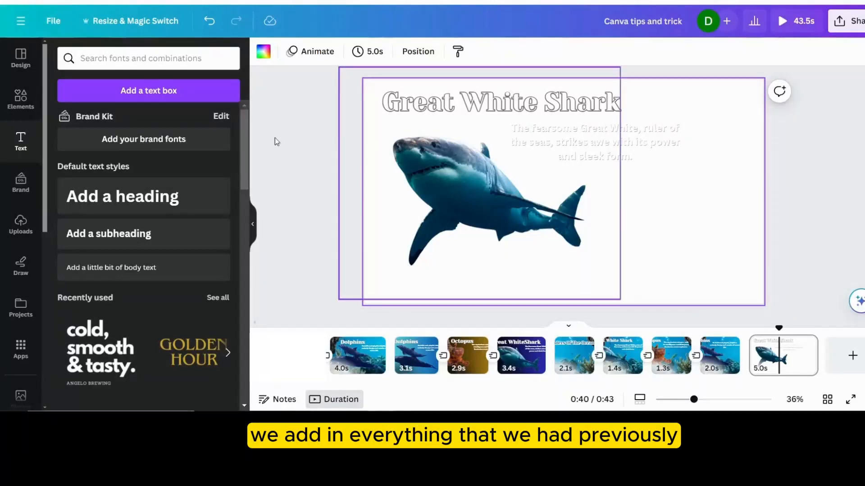
pyautogui.click(262, 53)
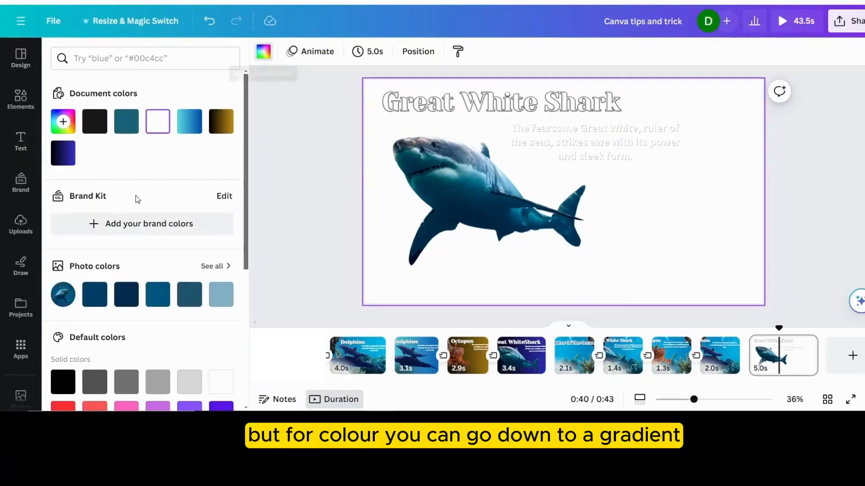
pyautogui.scroll(-5, 135, 225)
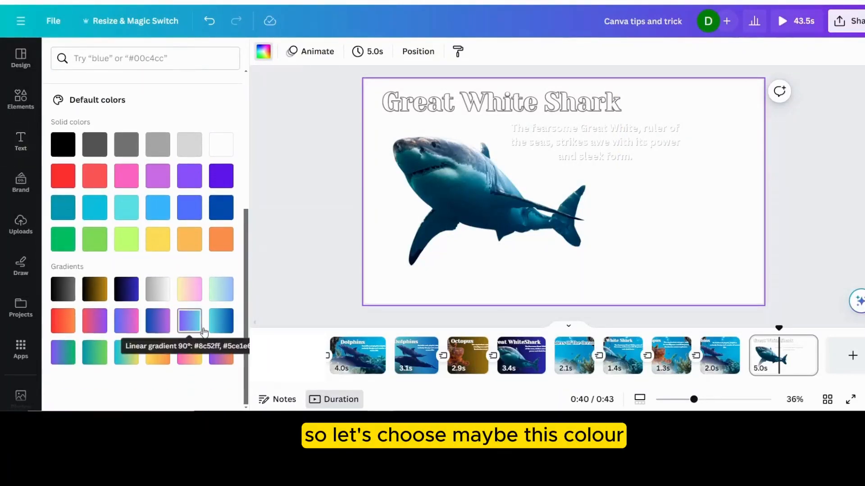
pyautogui.click(218, 327)
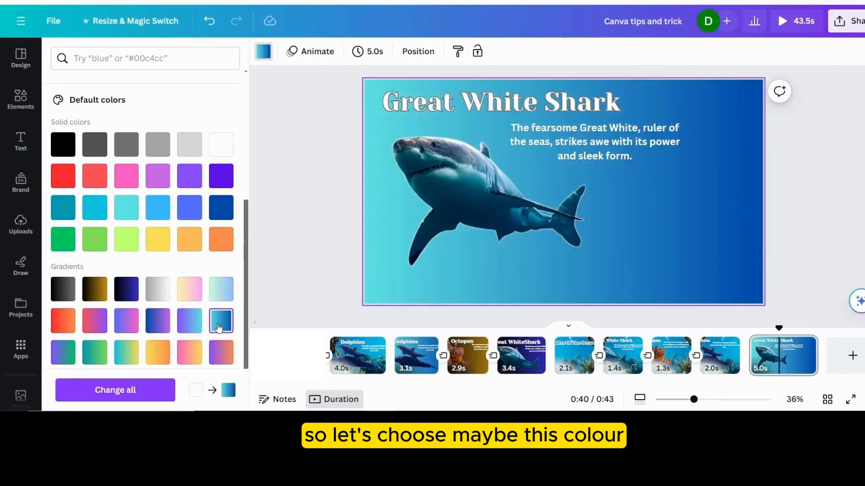
# - Enlarge the shark image on the gradient Great White Shark page and move it slightly up and toward the page's left edge
pyautogui.click(577, 228)
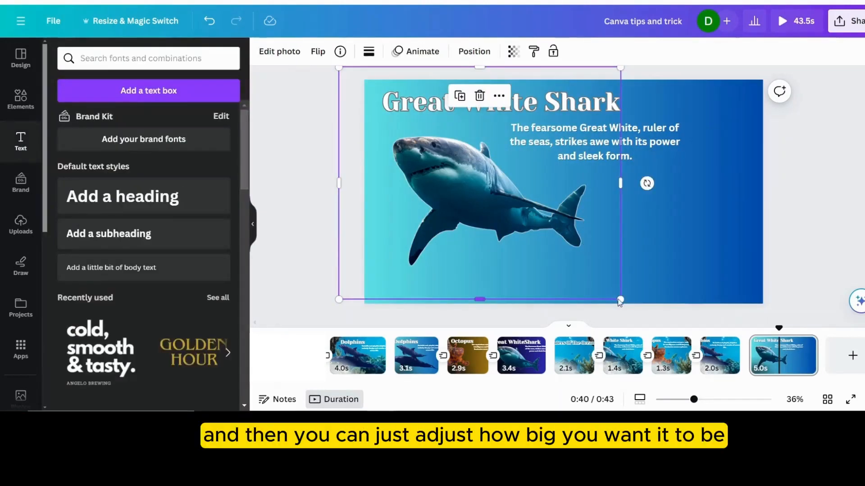
pyautogui.moveTo(621, 299); pyautogui.dragTo(685, 310)
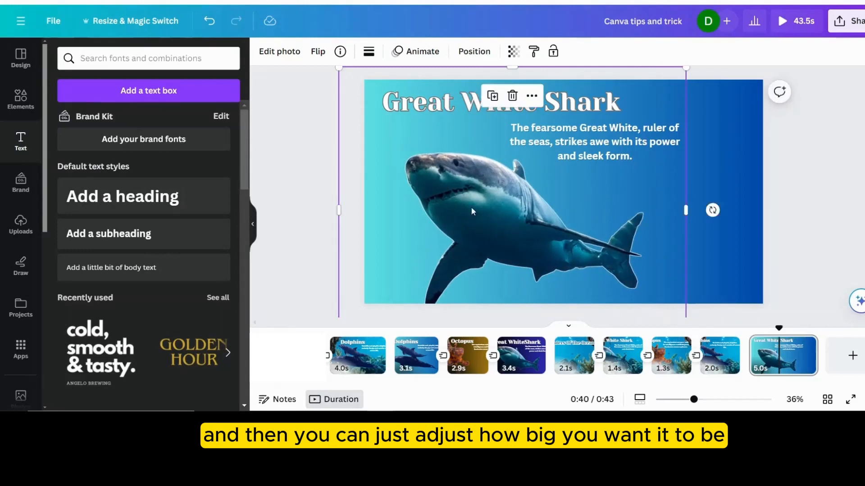
pyautogui.moveTo(471, 206); pyautogui.dragTo(456, 201)
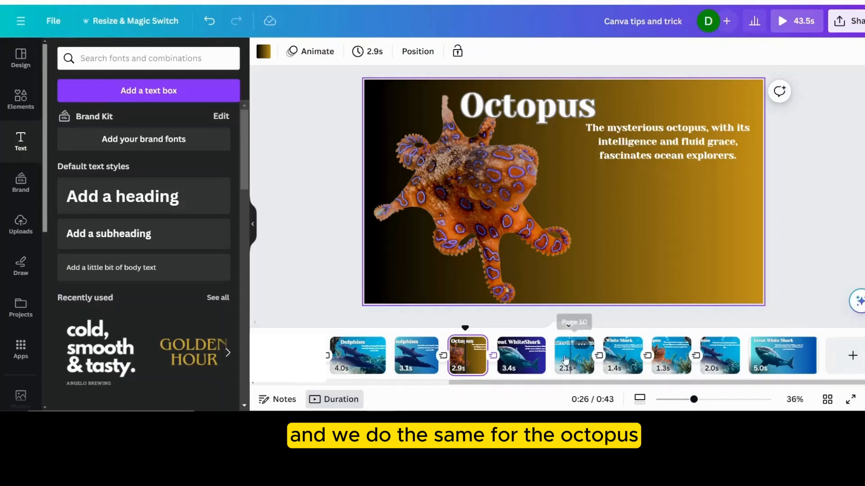
# - Review the finished gradient-background Great White Shark and Octopus pages and the motion between them
pyautogui.click(528, 368)
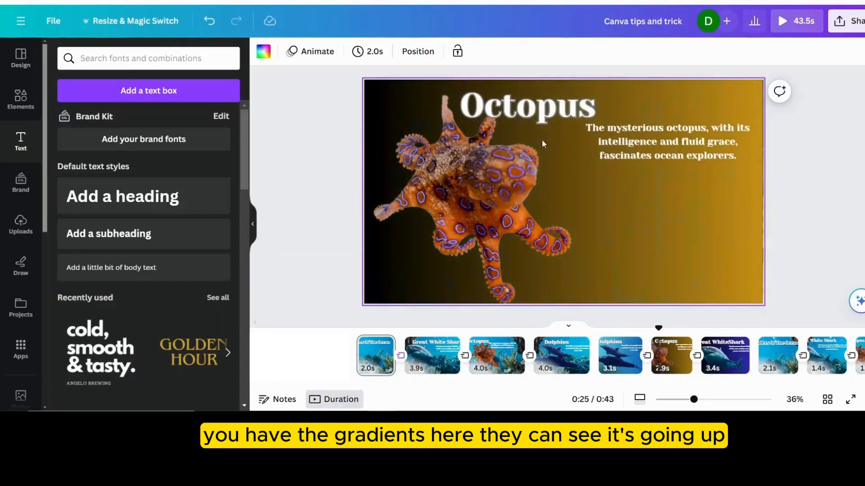
pyautogui.click(531, 201)
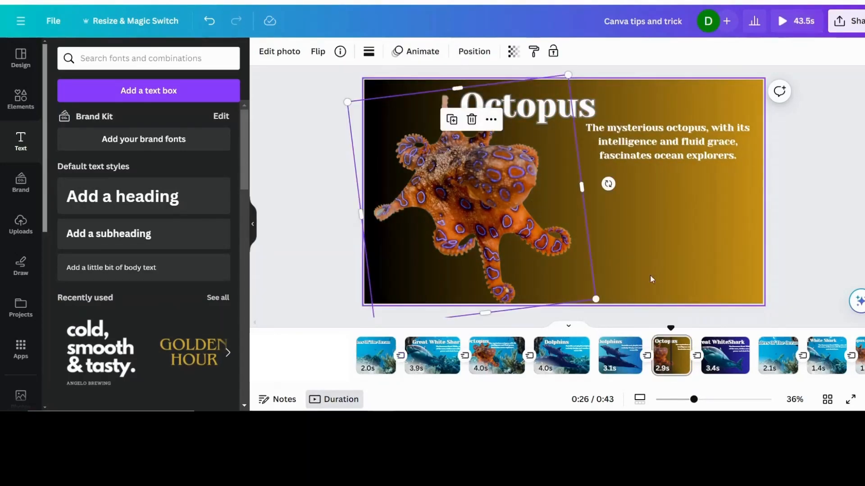
pyautogui.click(679, 255)
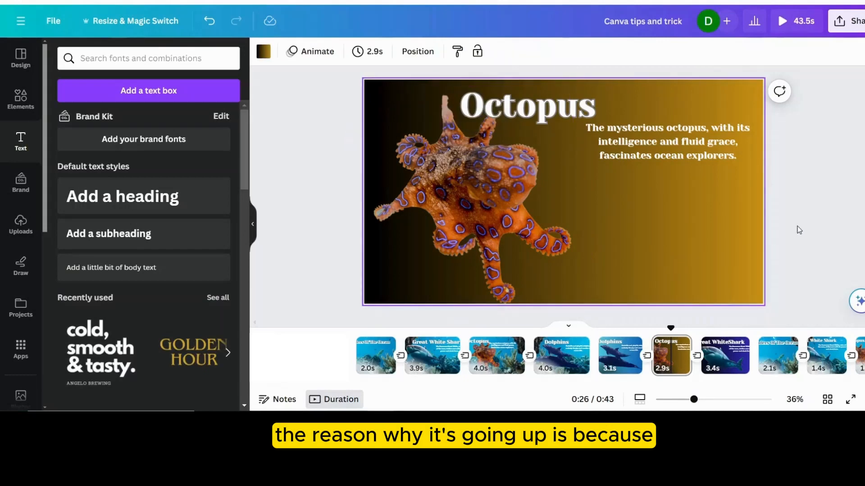
# - Check the Flow transitions before and after the gradient Octopus page with the upward direction selected, and return to the title page
pyautogui.click(646, 356)
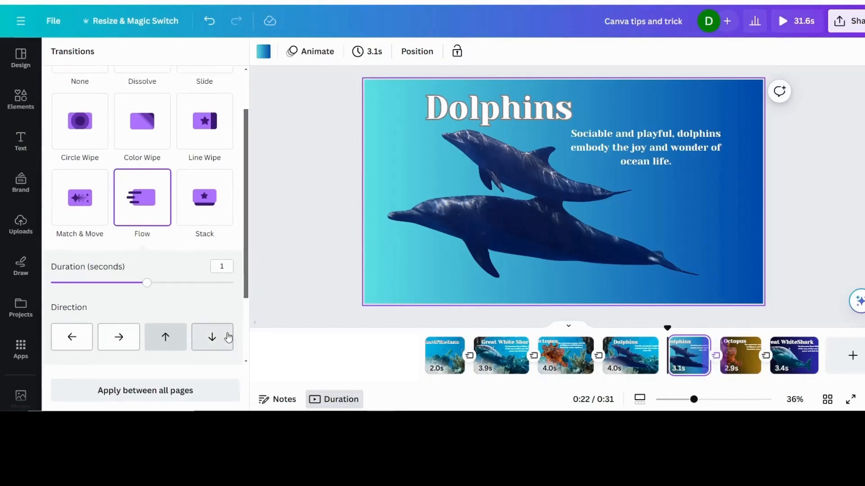
pyautogui.click(135, 217)
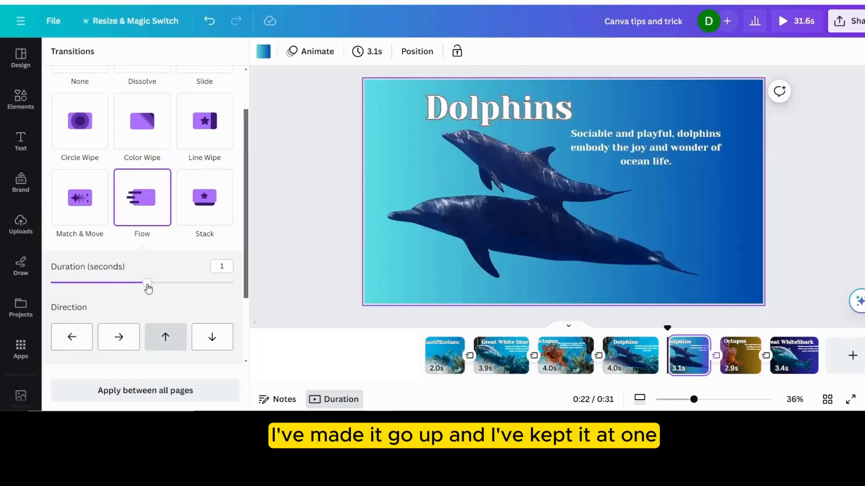
pyautogui.click(767, 360)
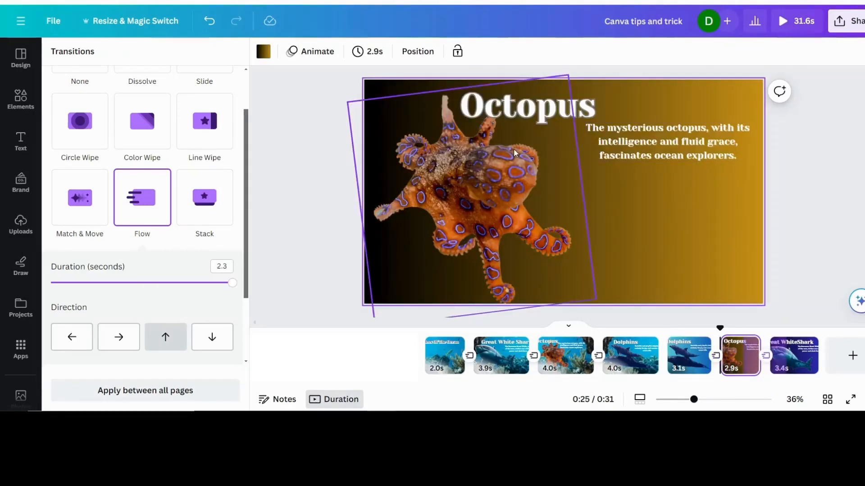
pyautogui.click(166, 344)
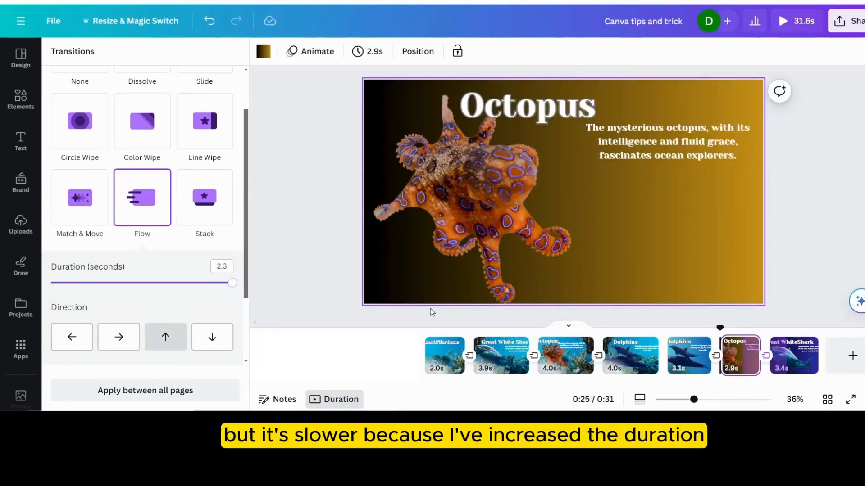
pyautogui.click(428, 357)
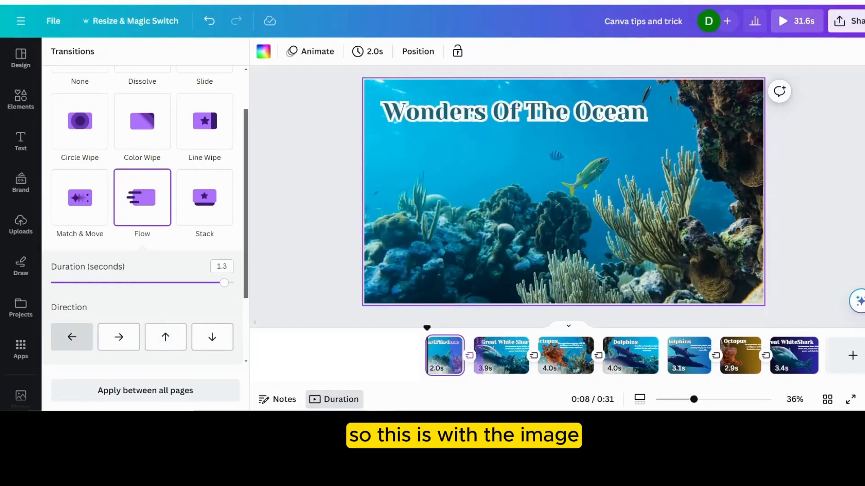